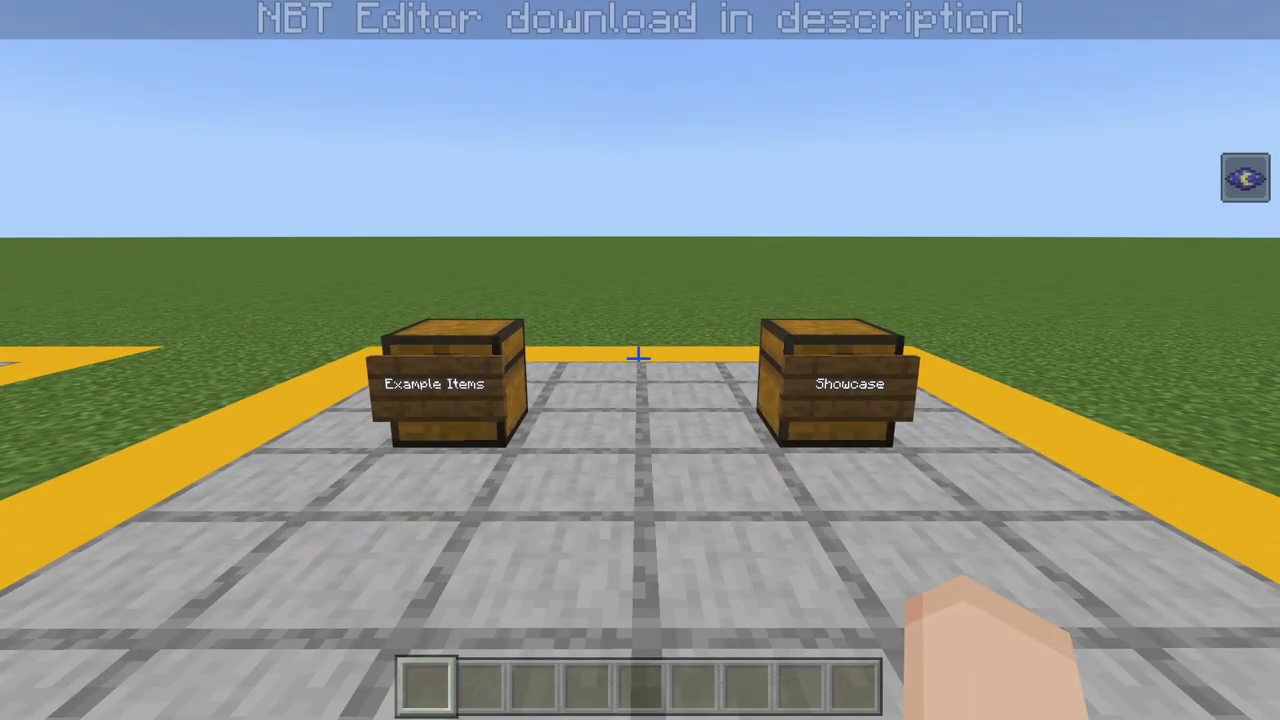
Step: Open the Example Items chest and read the custom lore on its items
{"action": "key", "text": "w"}
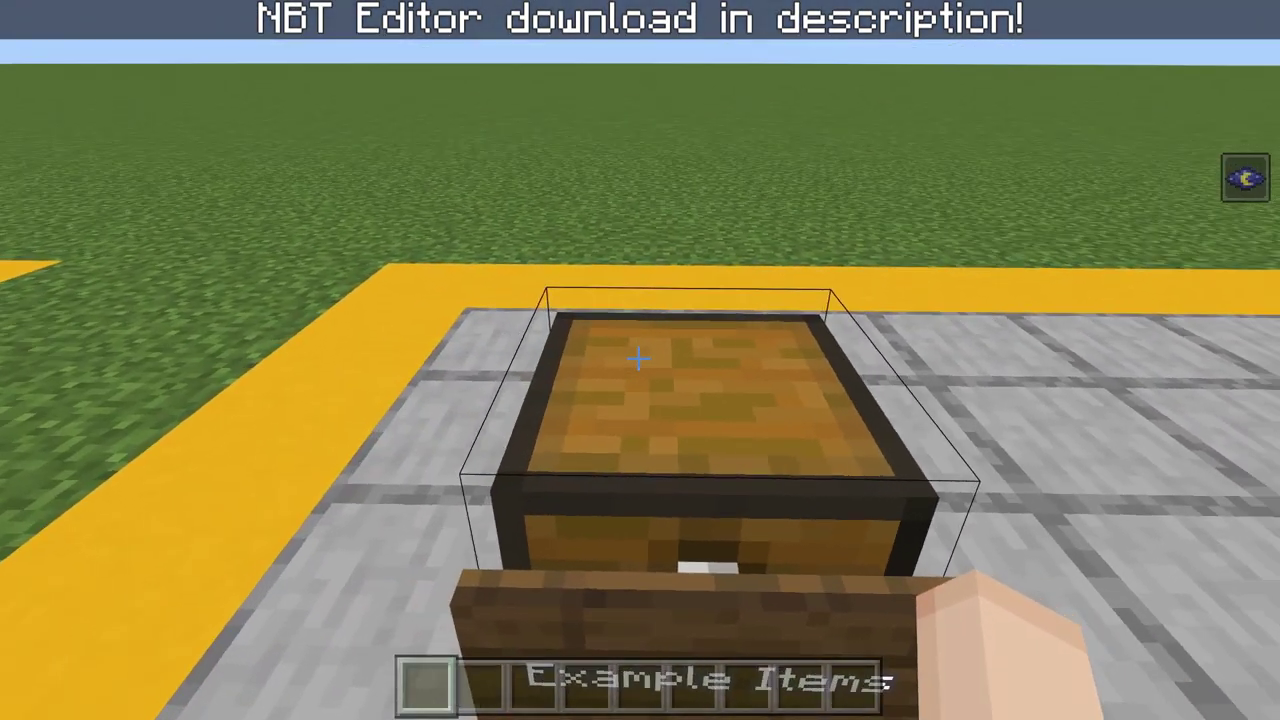
{"action": "right_click", "coordinate": [638, 357]}
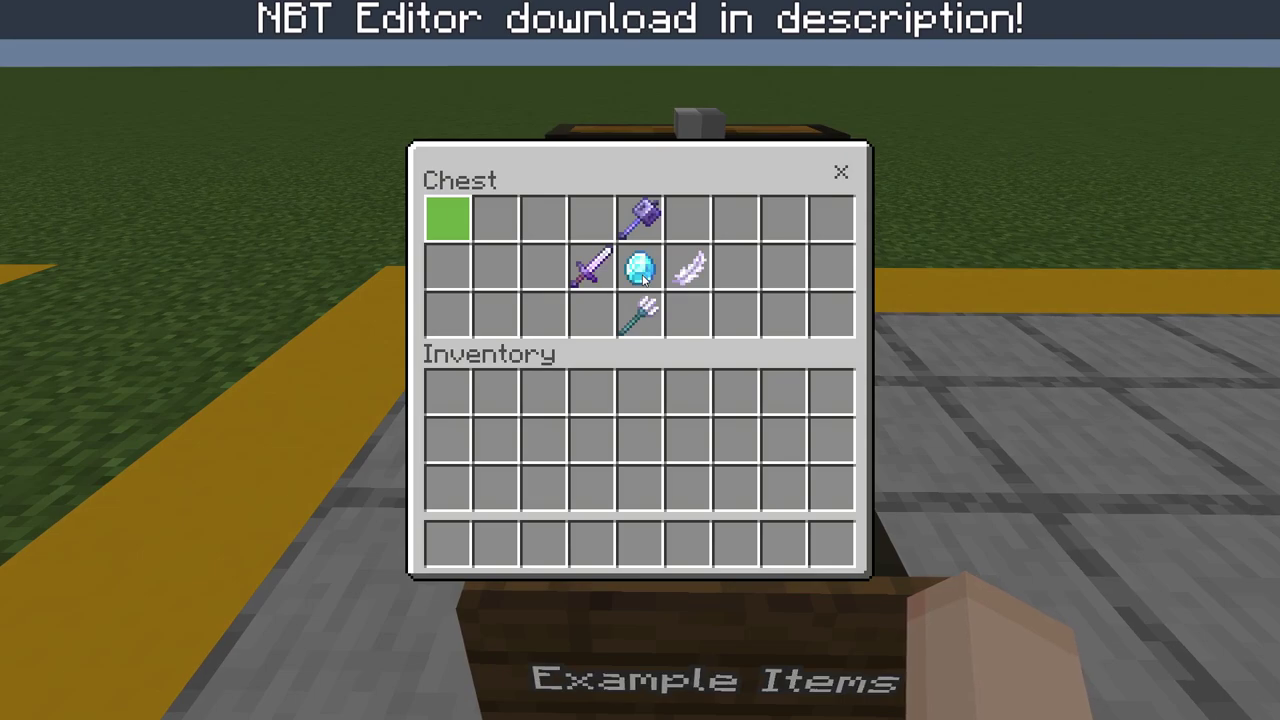
{"action": "mouse_move", "coordinate": [655, 234]}
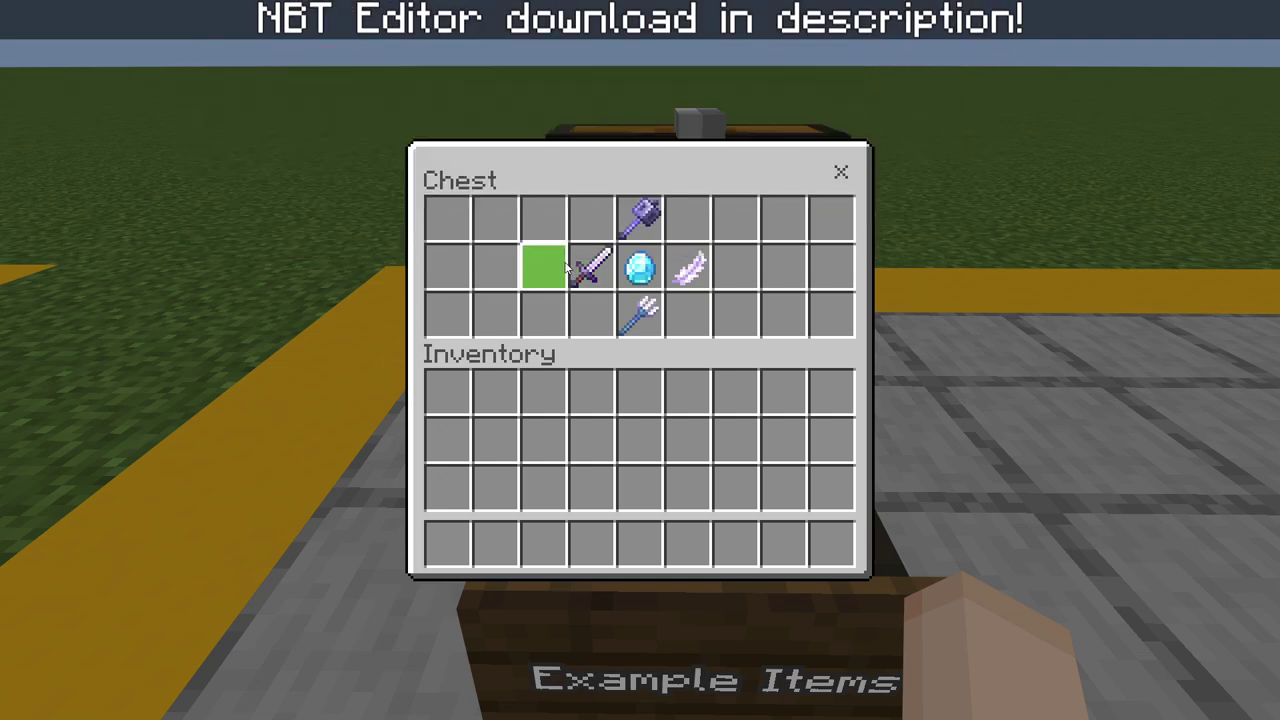
{"action": "mouse_move", "coordinate": [590, 264]}
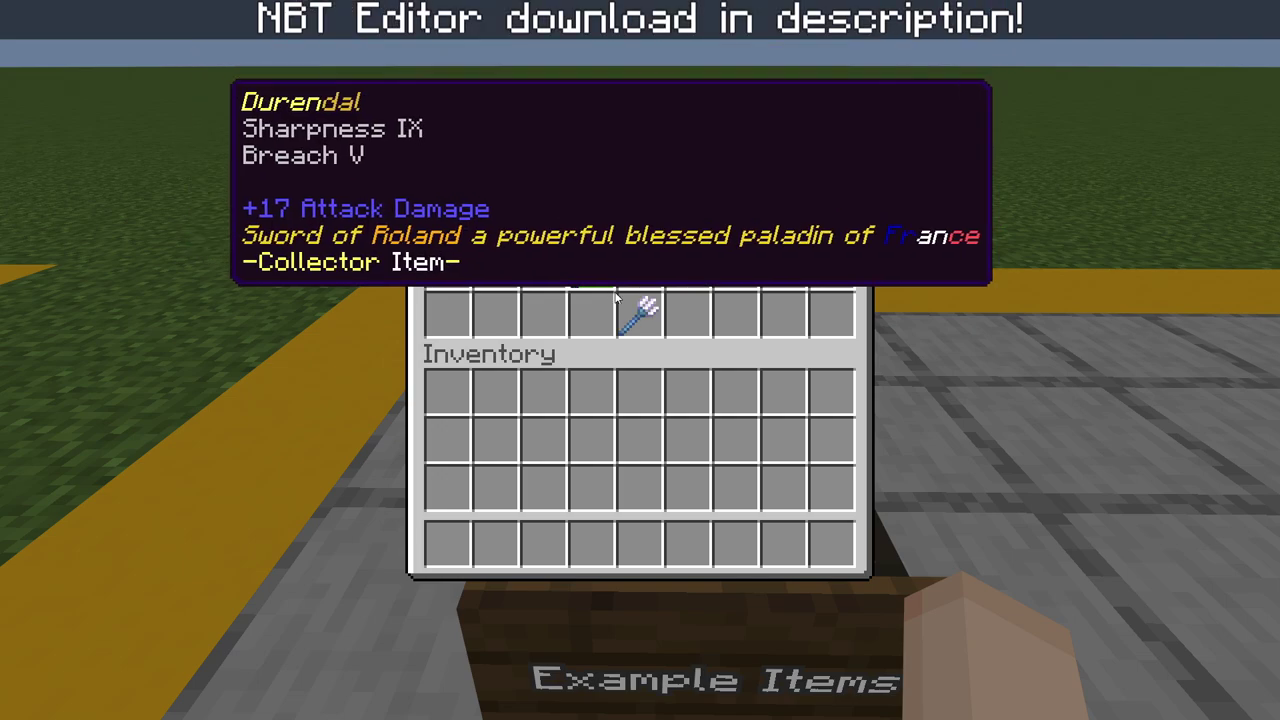
{"action": "mouse_move", "coordinate": [633, 316]}
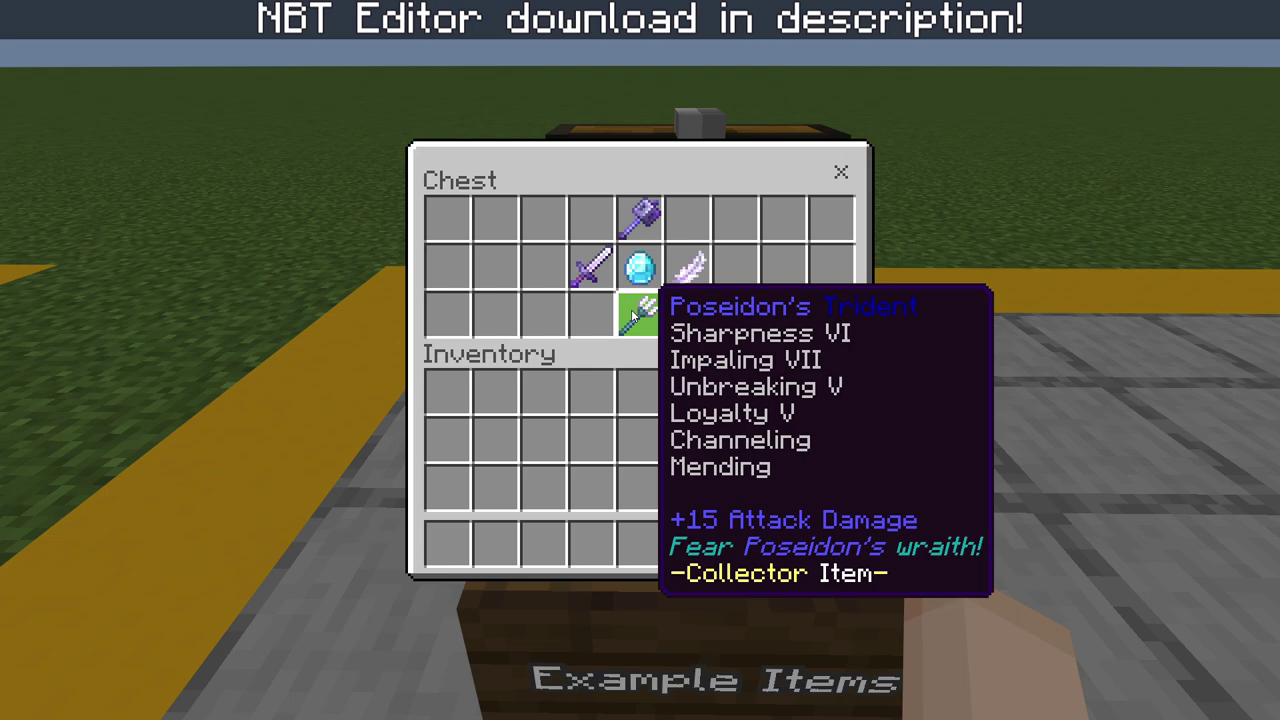
{"action": "mouse_move", "coordinate": [692, 265]}
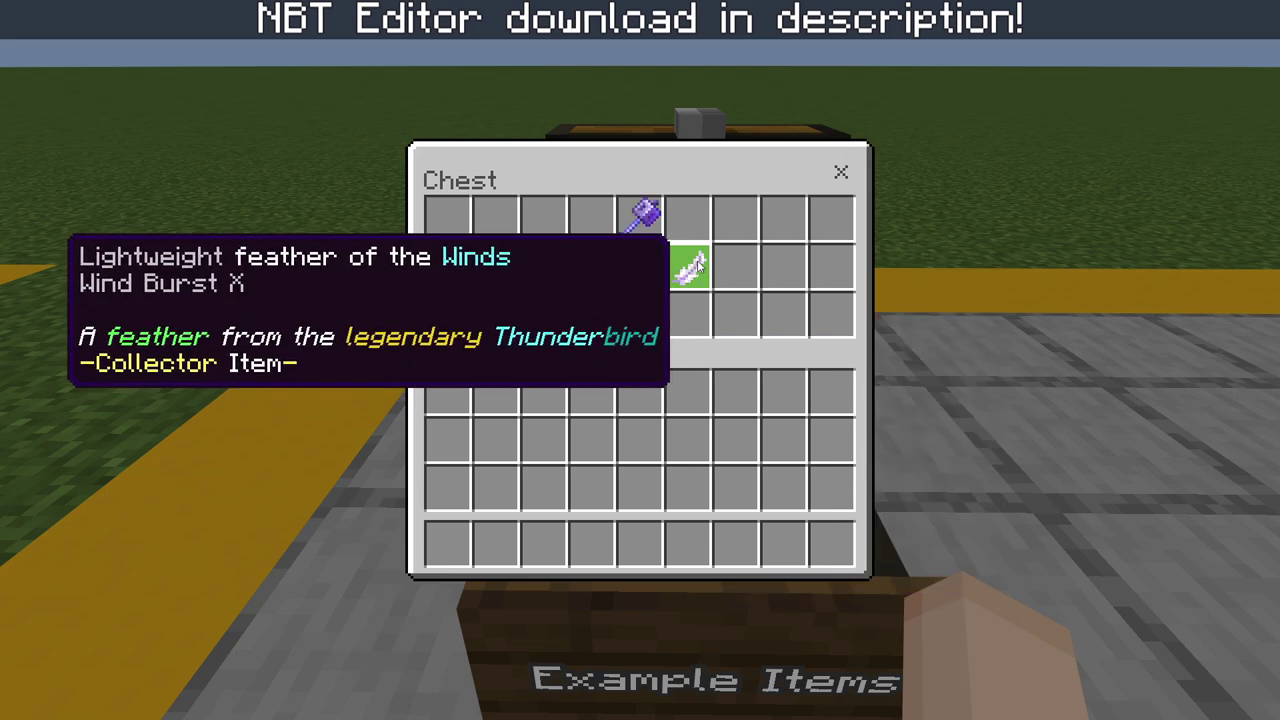
Step: Move the hammer, sword, feather, trident and True Diamond into hotbar slots 1-5
{"action": "key", "text": "1"}
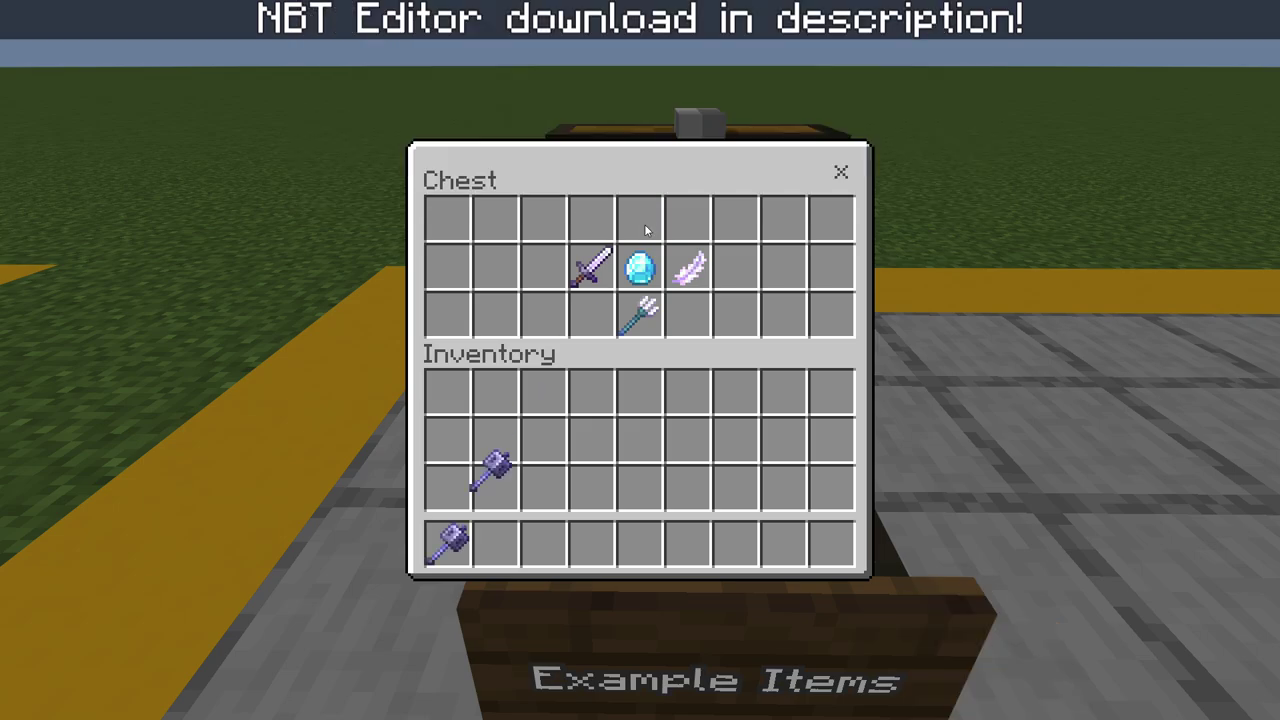
{"action": "key", "text": "2"}
{"action": "key", "text": "3"}
{"action": "key", "text": "4"}
{"action": "key", "text": "5"}
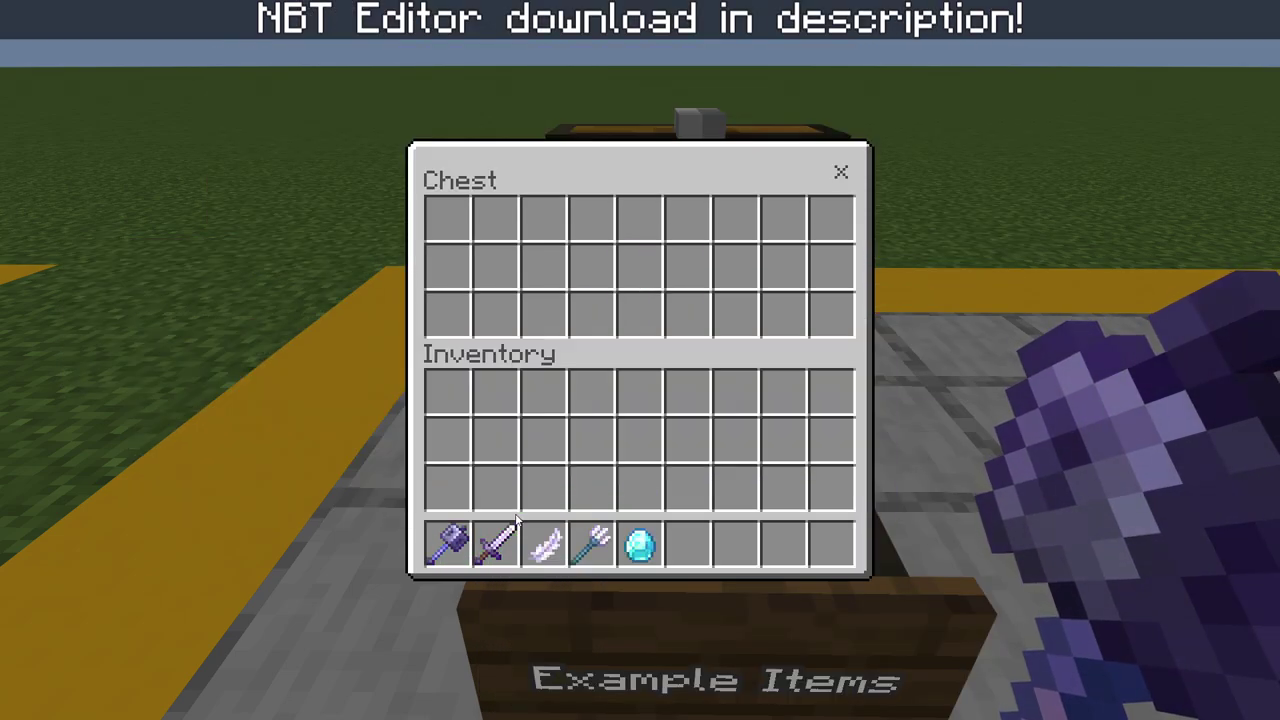
{"action": "mouse_move", "coordinate": [505, 548]}
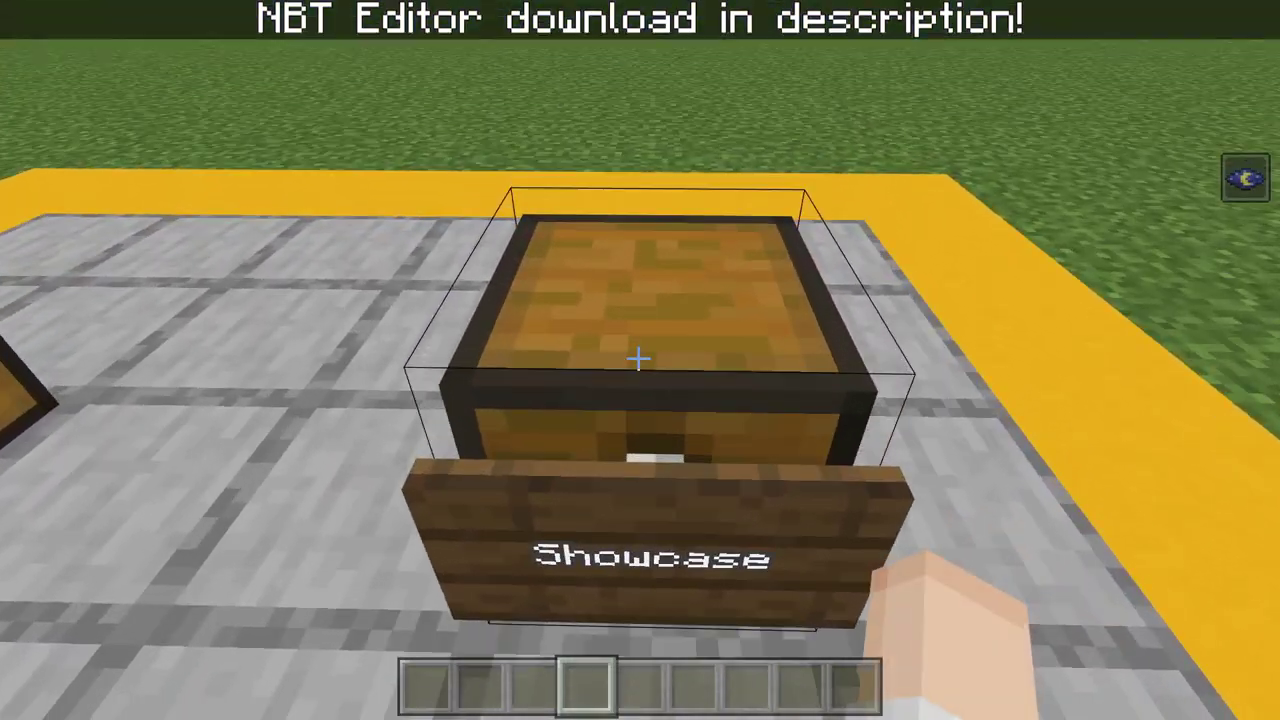
Step: From the Showcase chest, put the Diamond Sword in hotbar slot 1 and the Wither Skeleton Skull in slot 5
{"action": "right_click", "coordinate": [640, 360]}
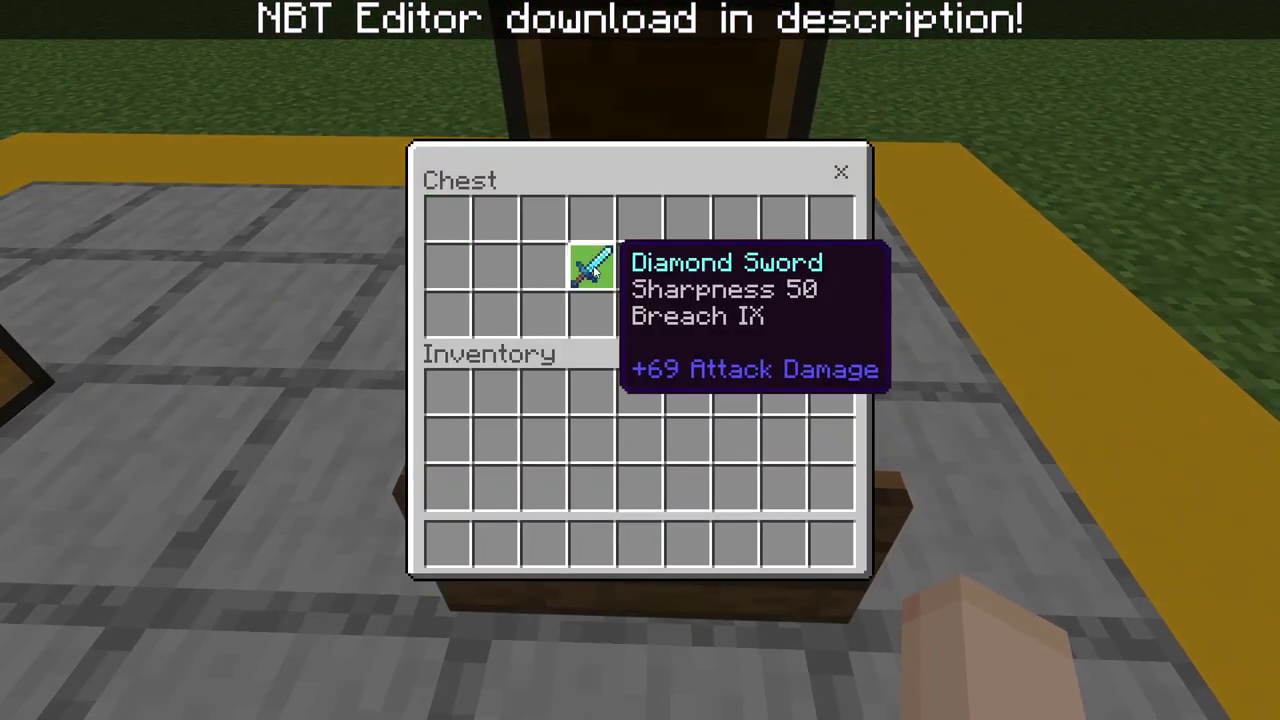
{"action": "left_click", "coordinate": [590, 266], "text": "shift"}
{"action": "left_click", "coordinate": [688, 266]}
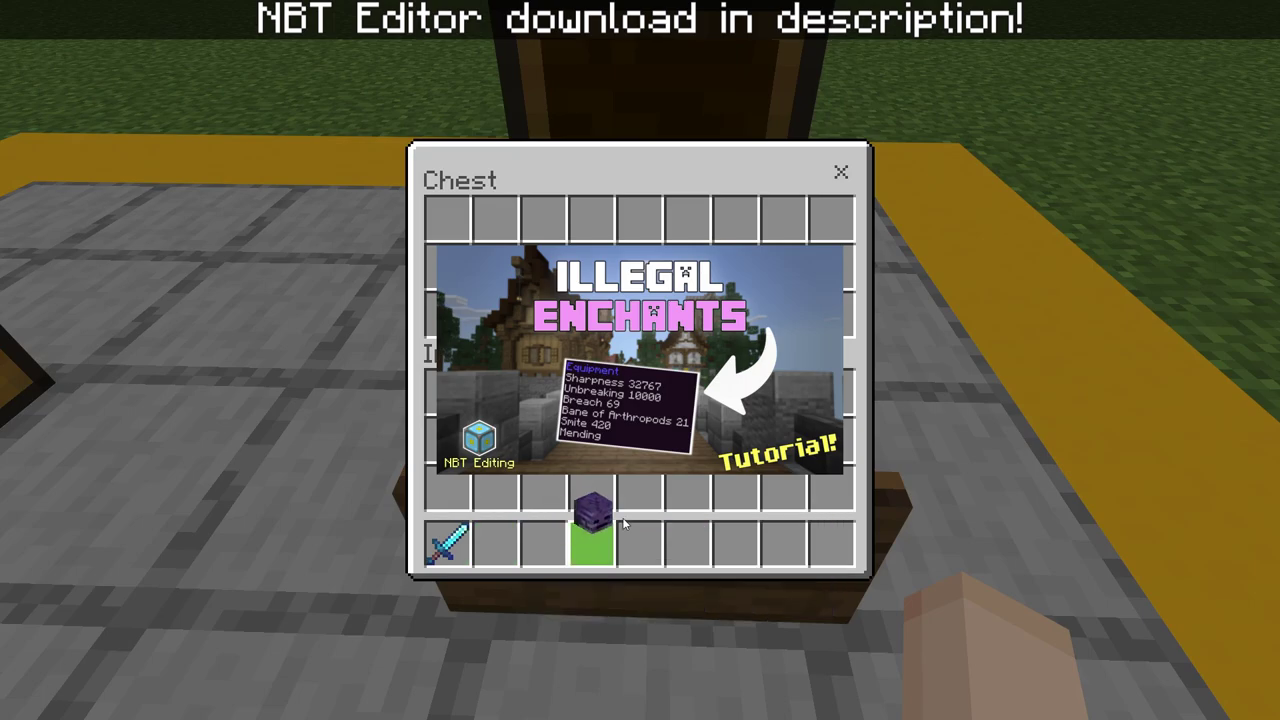
{"action": "left_click", "coordinate": [659, 541]}
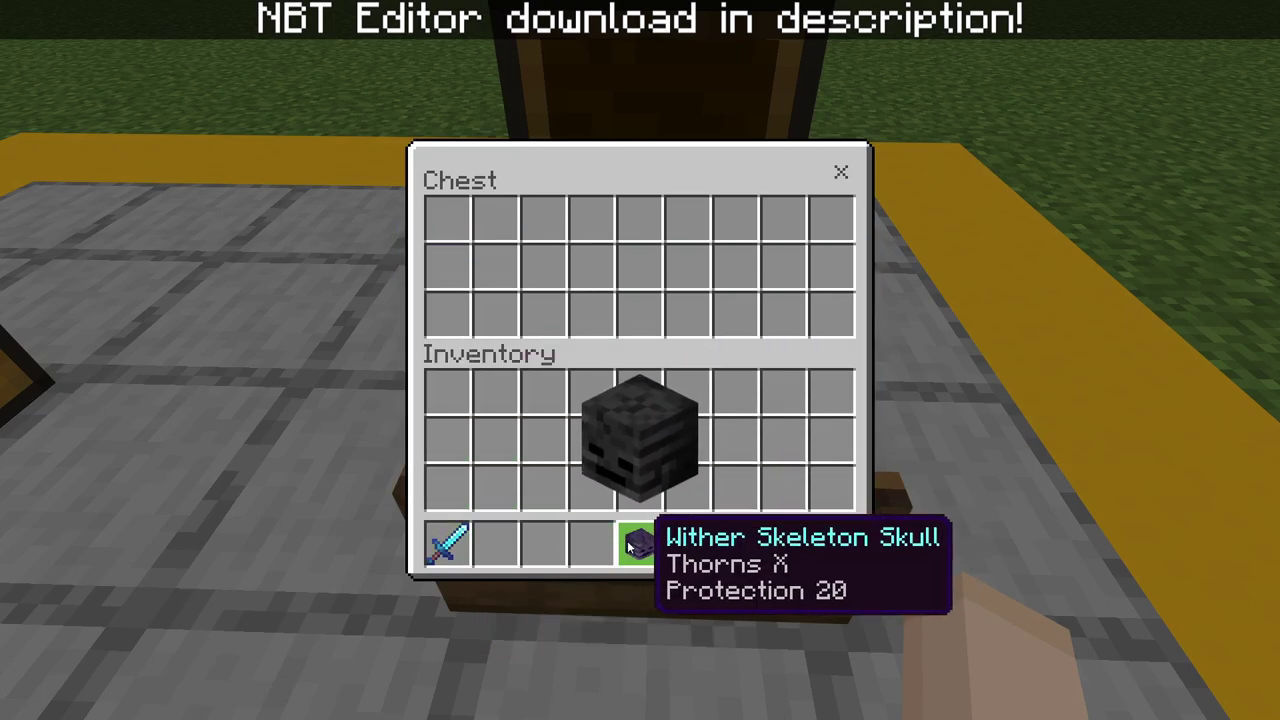
{"action": "key", "text": "Escape"}
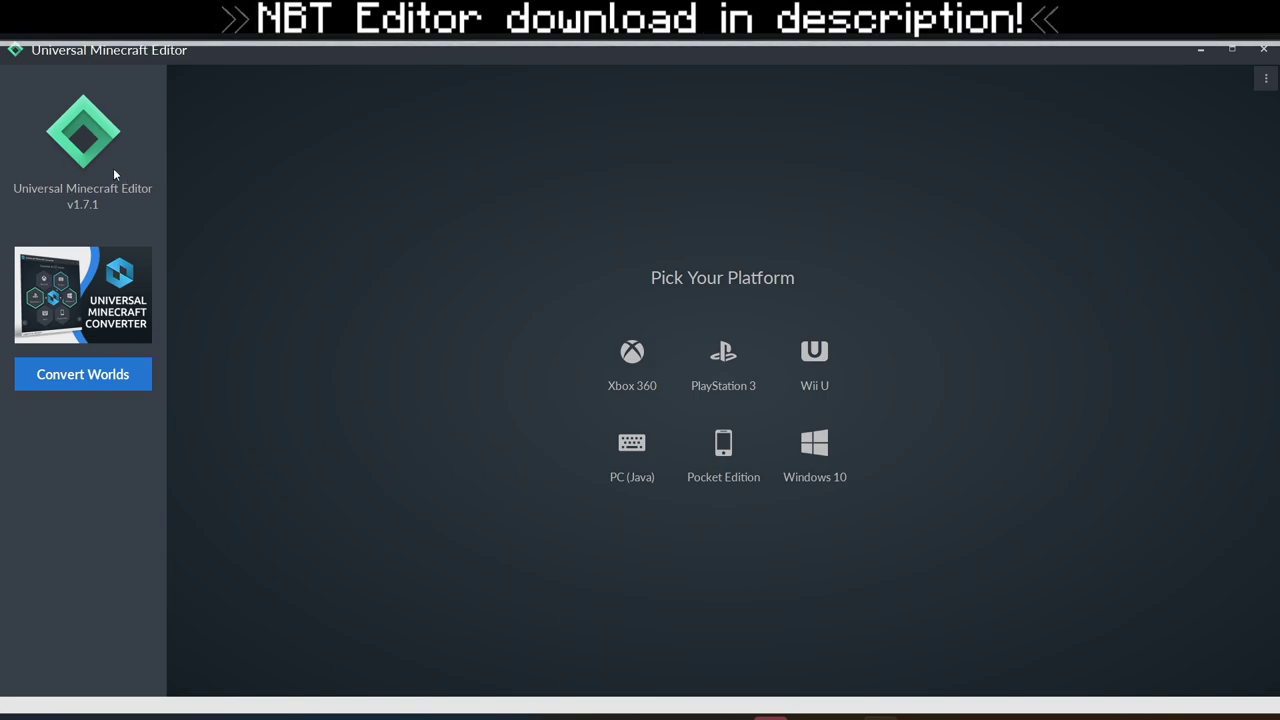
Step: Choose the Windows 10 platform to list its saved worlds
{"action": "left_click", "coordinate": [815, 450]}
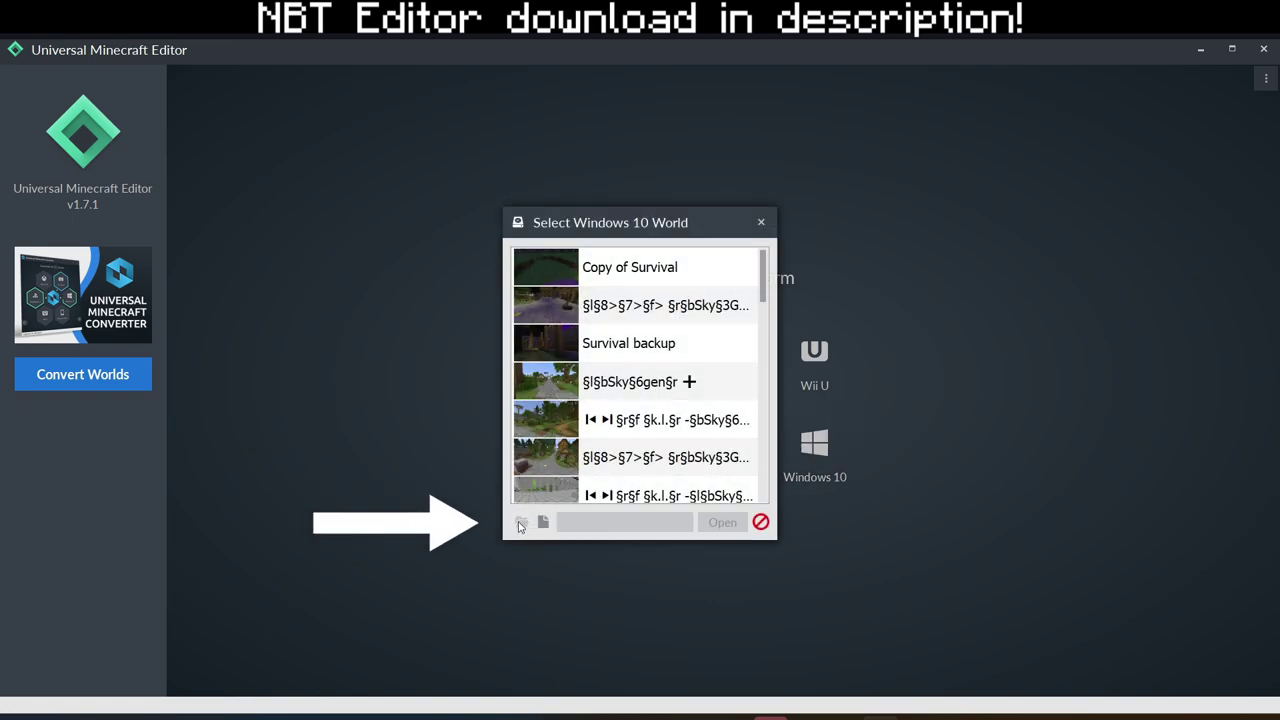
Step: Browse to the lytWDG6x2ps= folder in minecraftWorlds and open the 'Youtube Video' world
{"action": "left_click", "coordinate": [519, 522]}
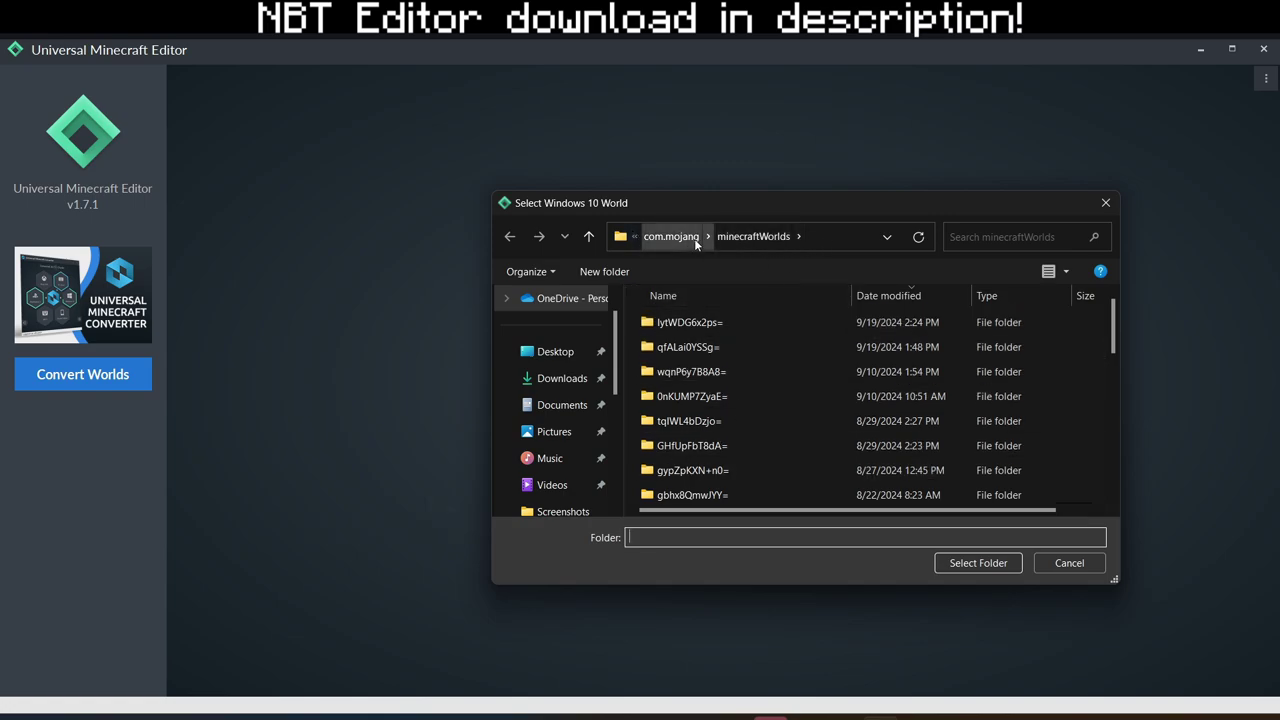
{"action": "left_click", "coordinate": [840, 231]}
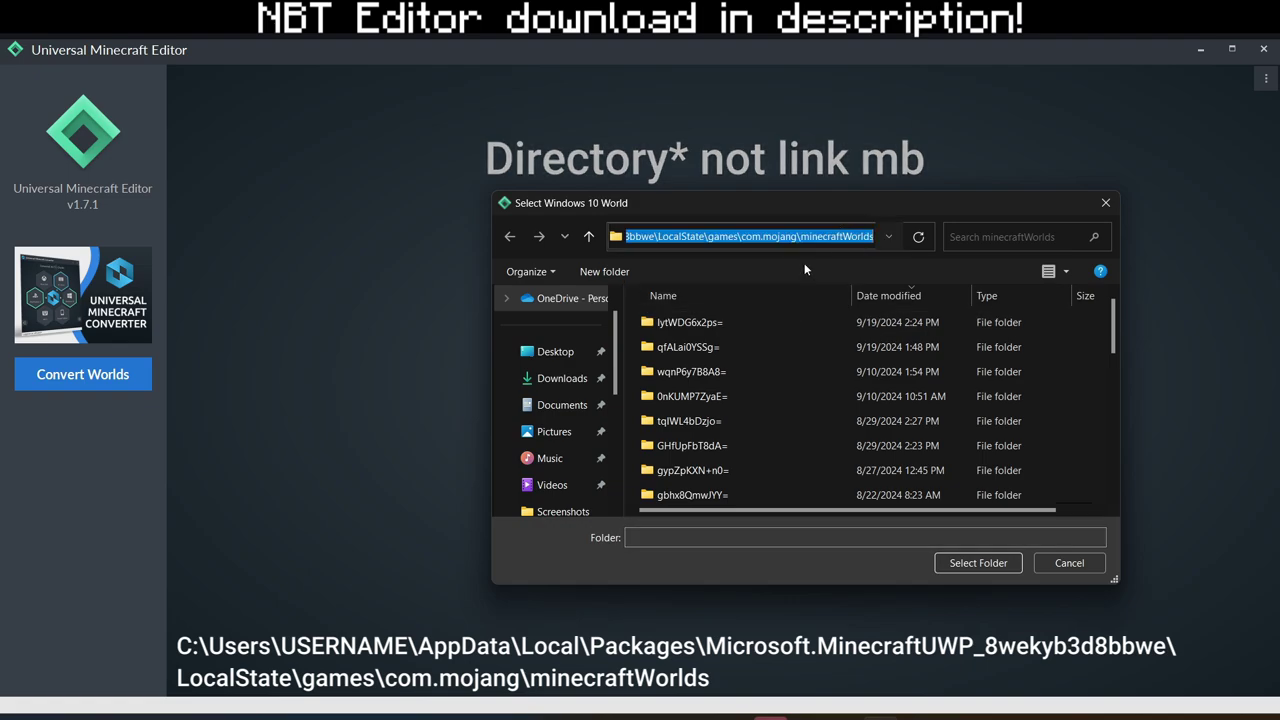
{"action": "left_click", "coordinate": [720, 322]}
{"action": "left_click", "coordinate": [952, 560]}
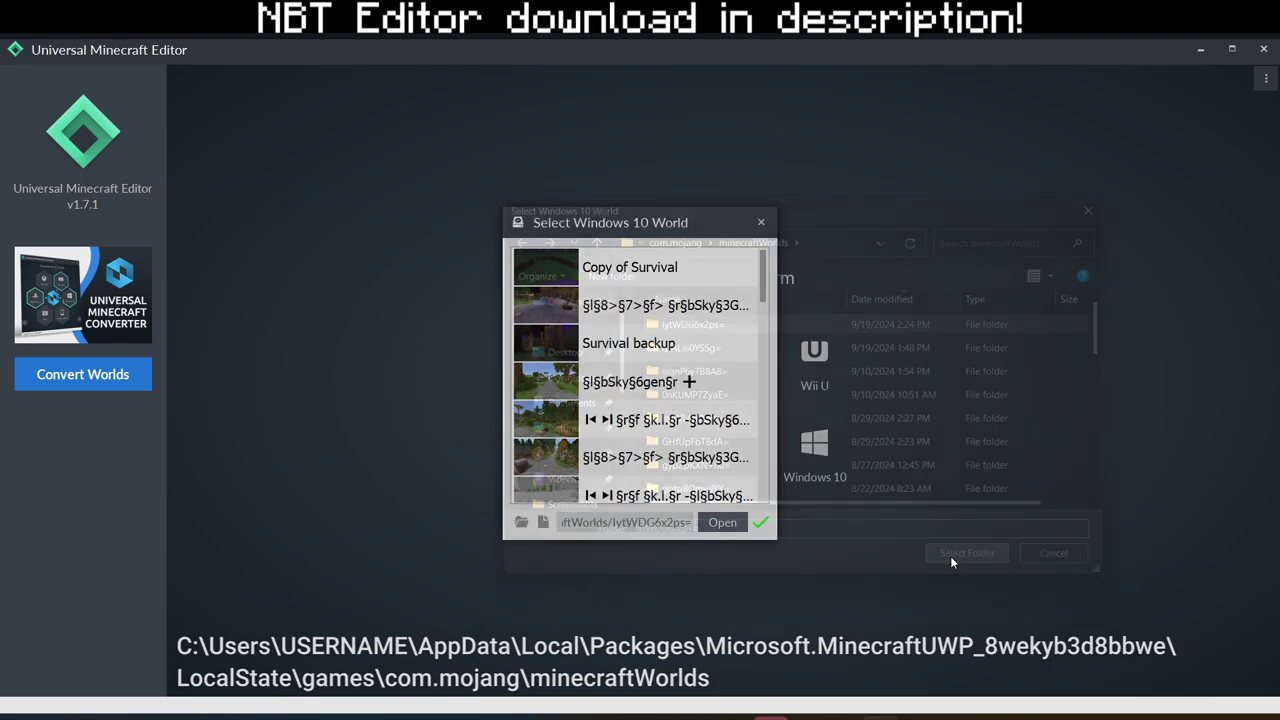
{"action": "left_click", "coordinate": [722, 523]}
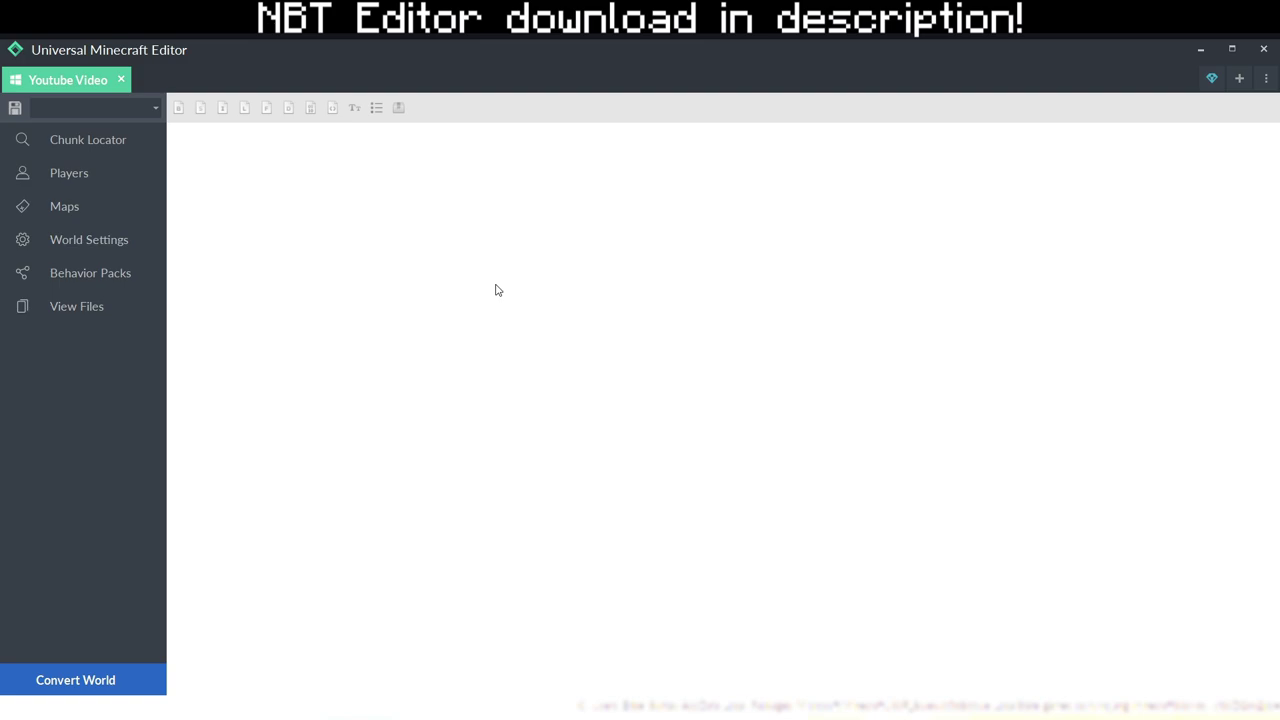
Step: Load ~local_player from db and expand the first Inventory slot's diamond sword tag
{"action": "left_click", "coordinate": [89, 307]}
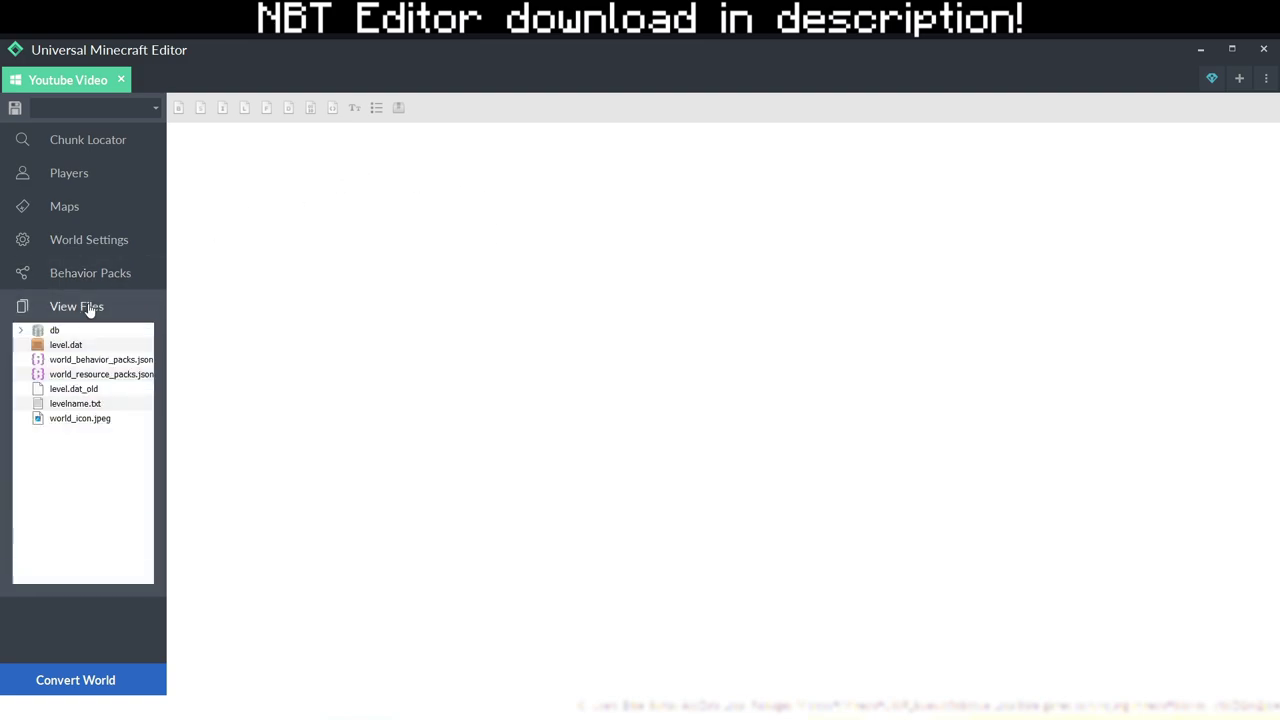
{"action": "double_click", "coordinate": [94, 330]}
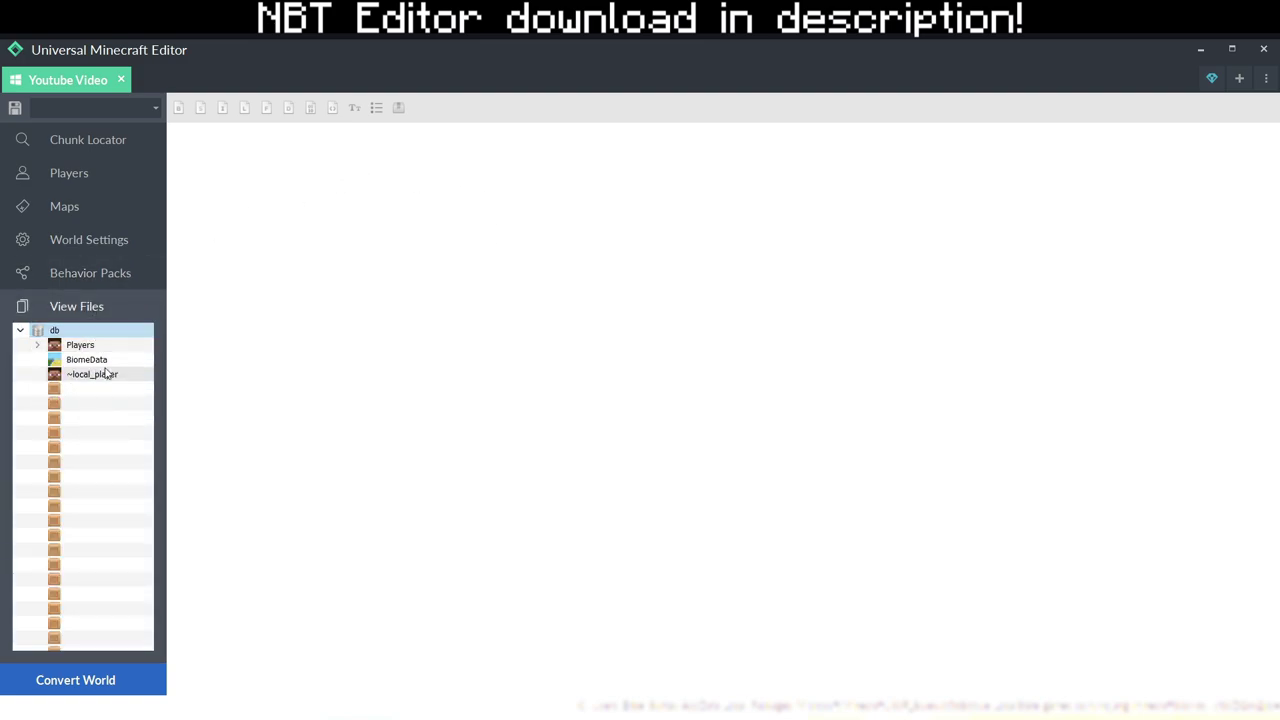
{"action": "left_click", "coordinate": [107, 373]}
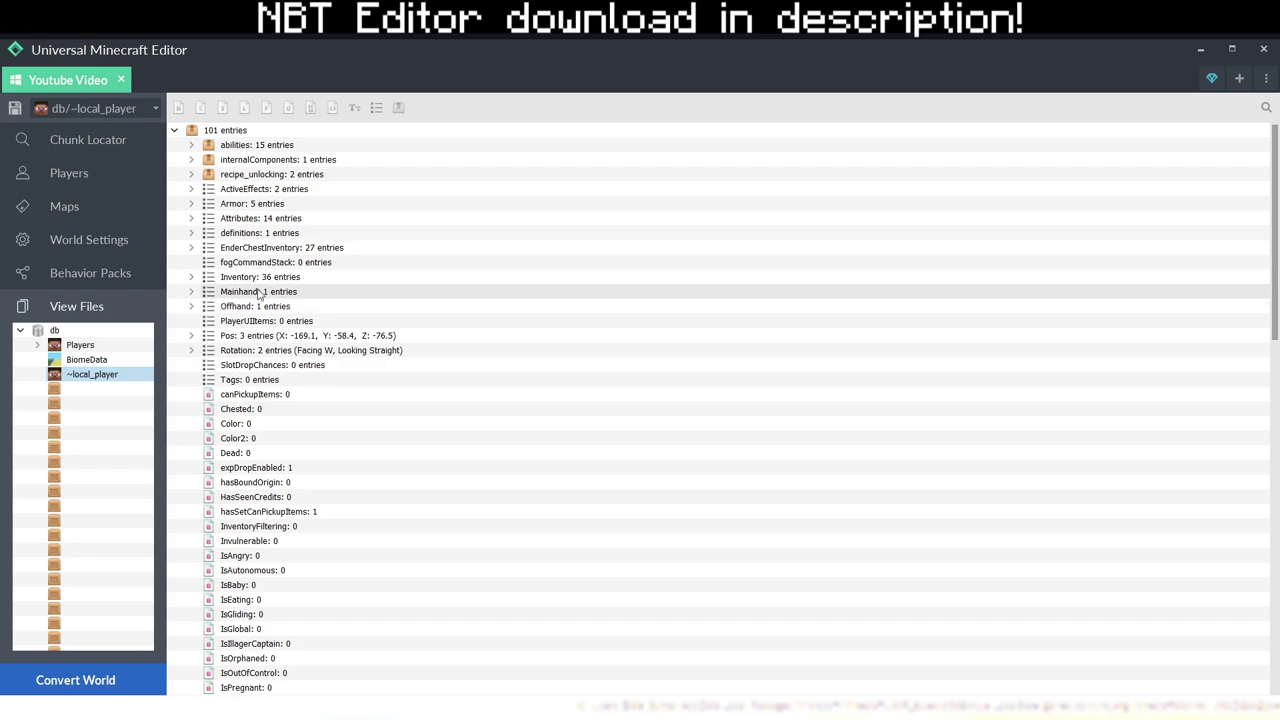
{"action": "left_click", "coordinate": [204, 283]}
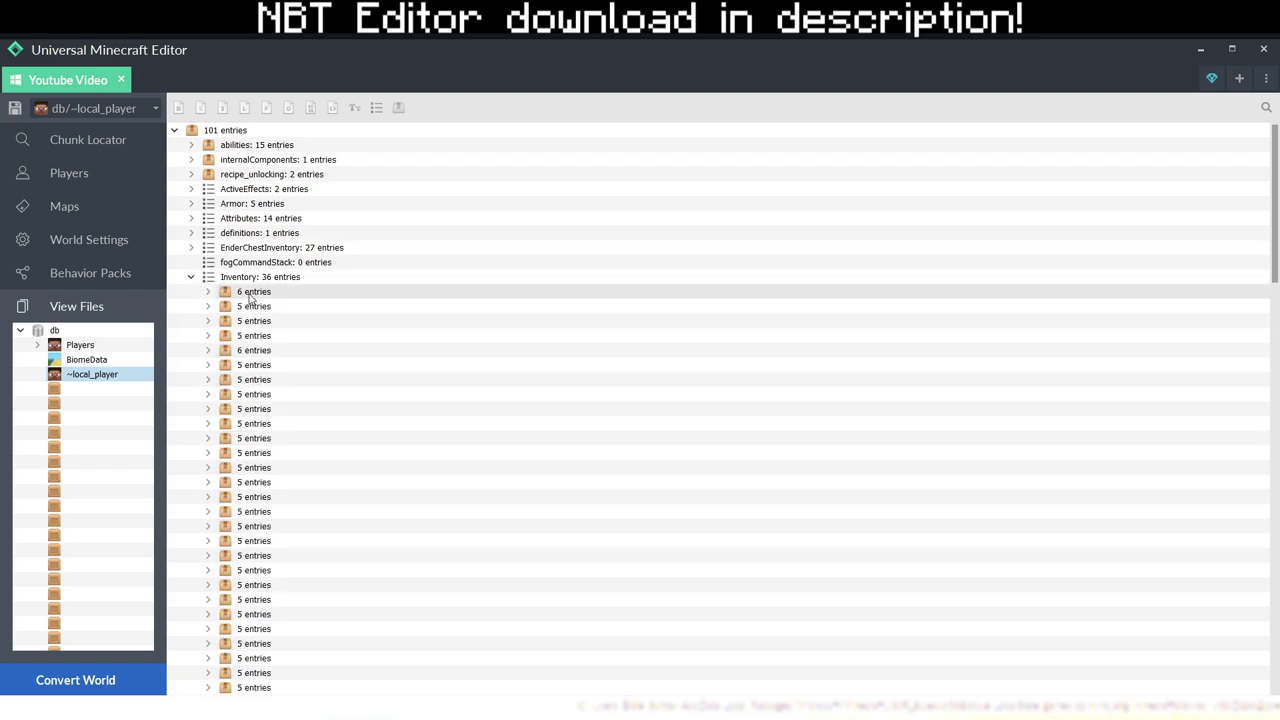
{"action": "left_click", "coordinate": [208, 292]}
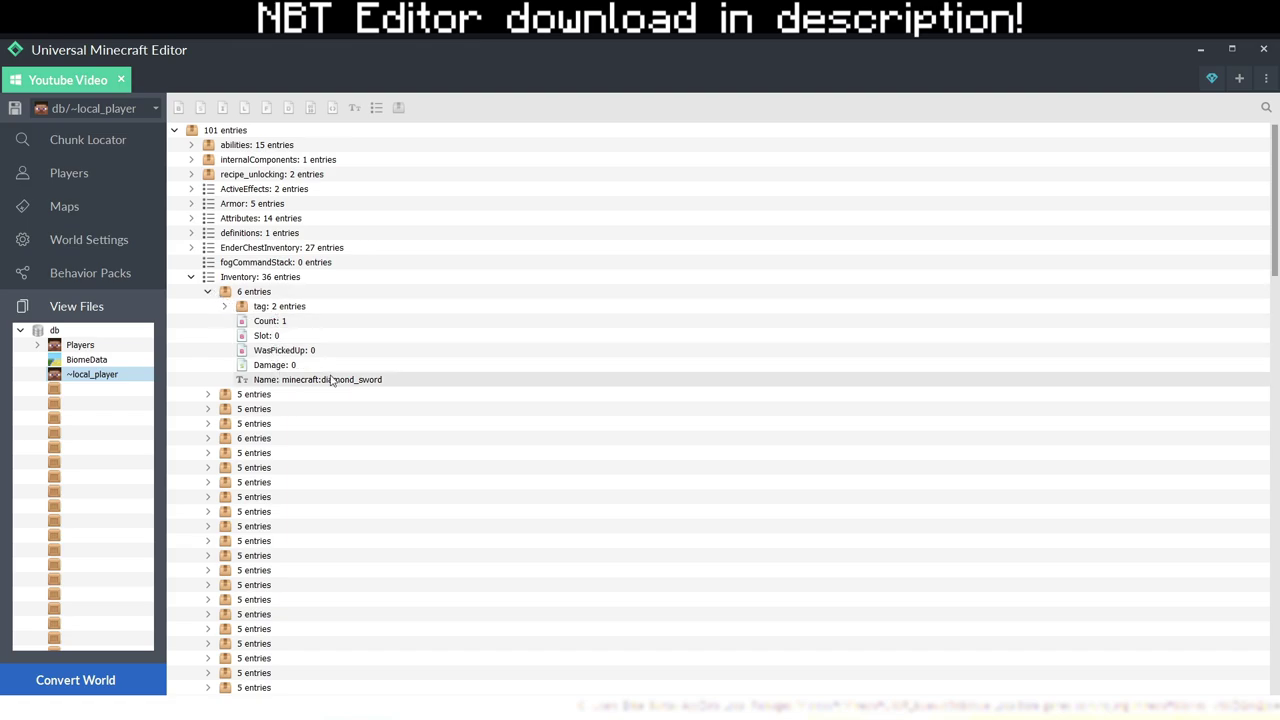
{"action": "double_click", "coordinate": [256, 309]}
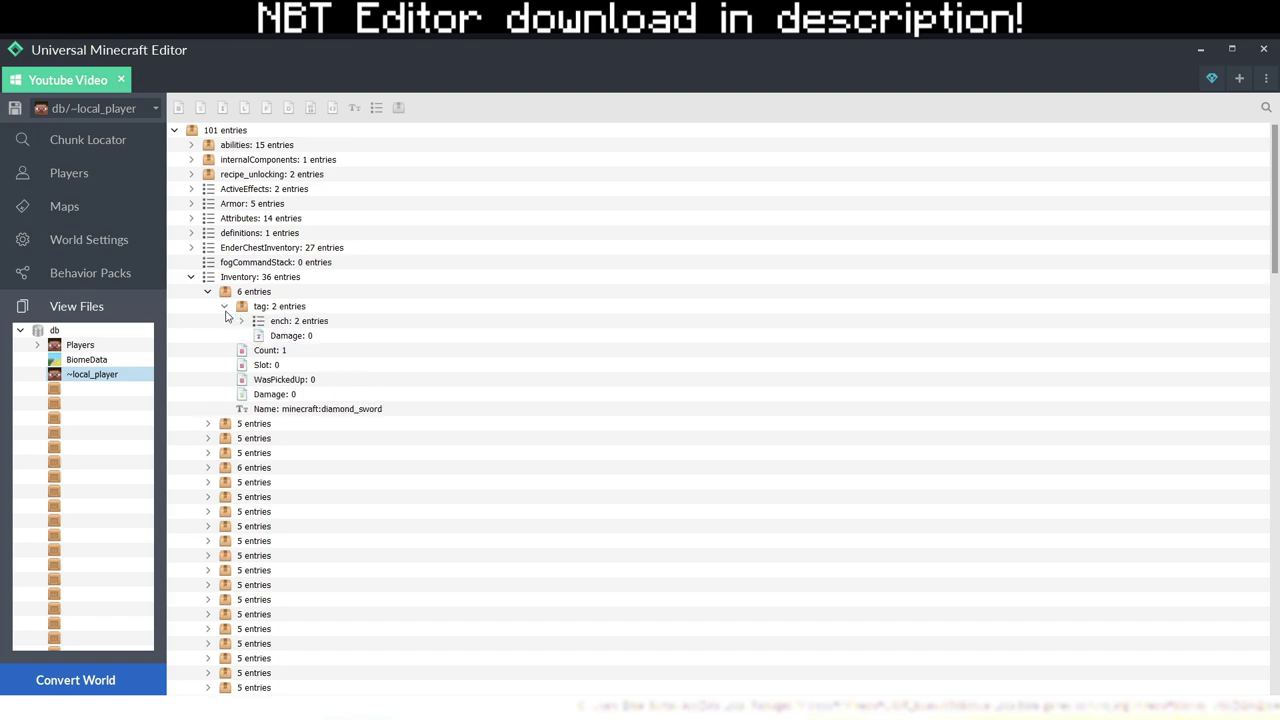
{"action": "left_click", "coordinate": [258, 310]}
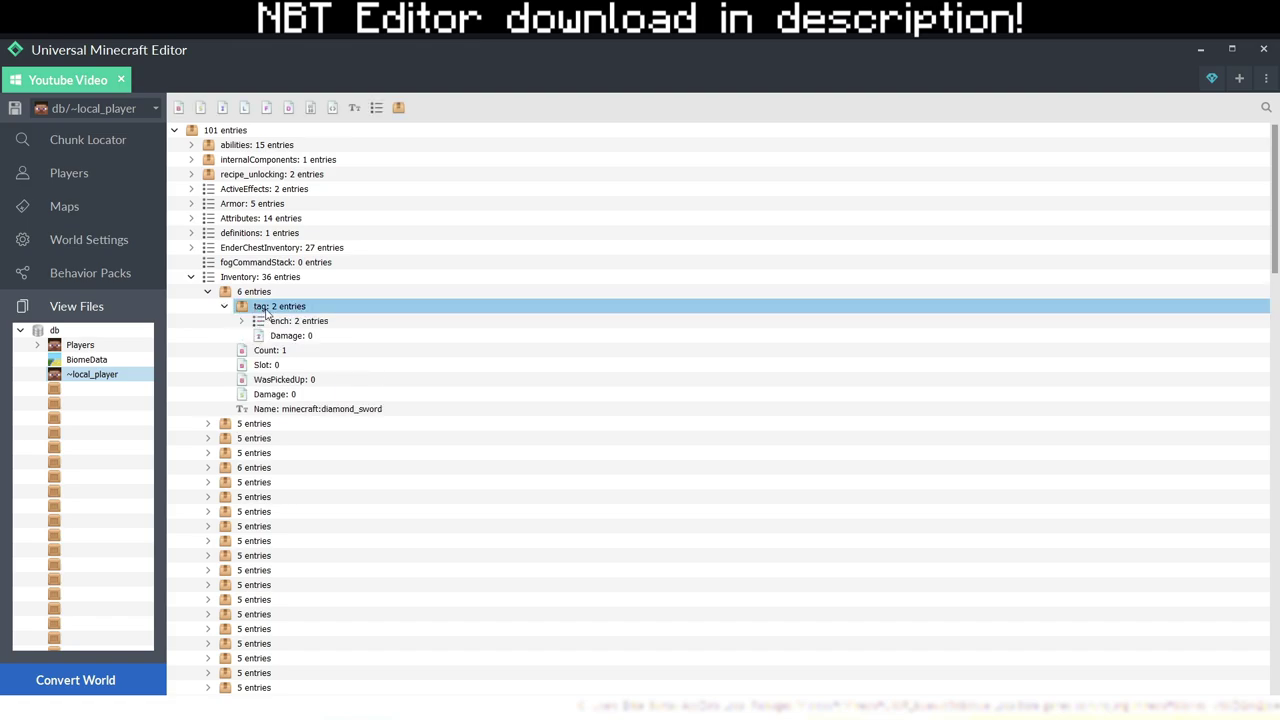
Step: Add a 'display' compound to the sword's tag with a new list inside it
{"action": "left_click", "coordinate": [397, 112]}
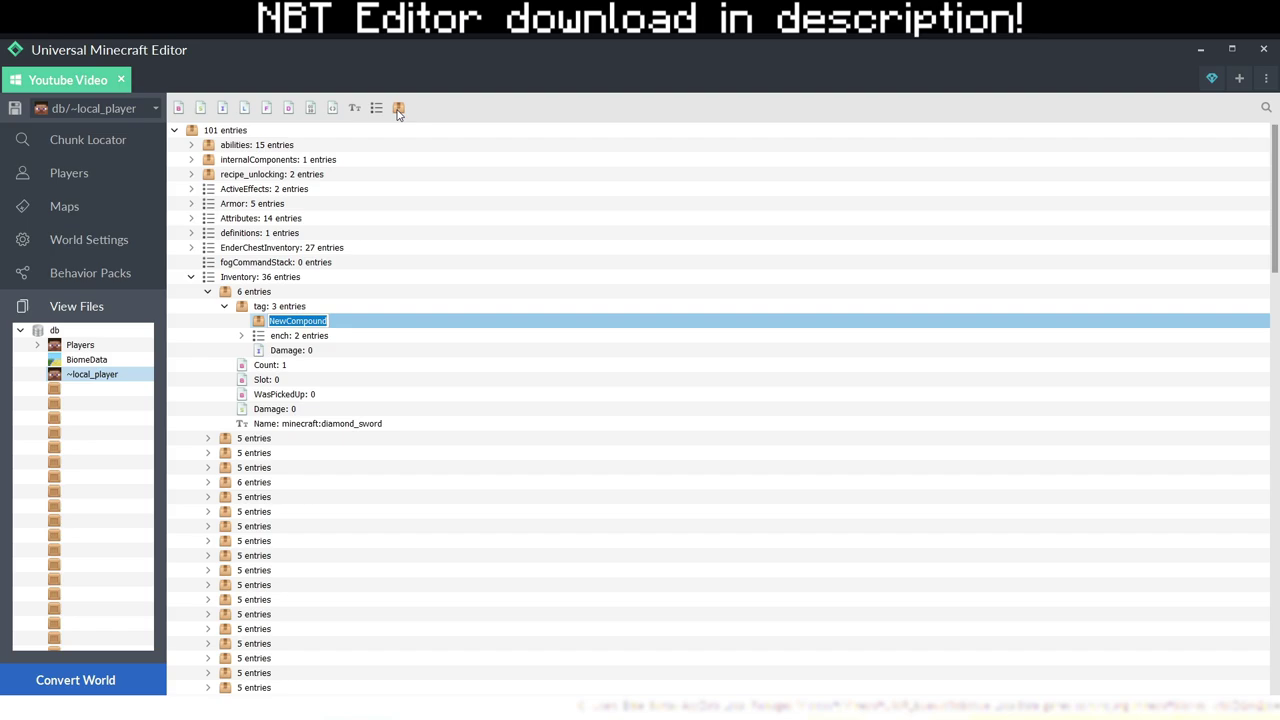
{"action": "type", "text": "dis"}
{"action": "type", "text": "play"}
{"action": "key", "text": "Return"}
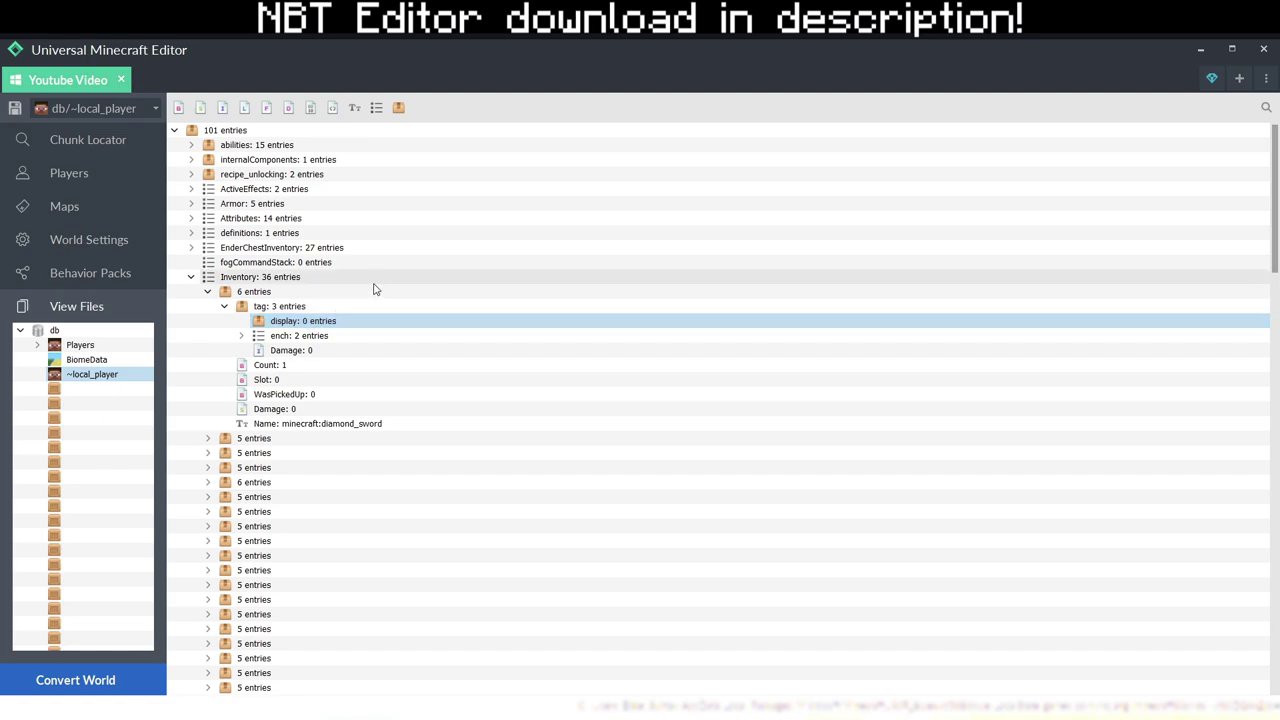
{"action": "left_click", "coordinate": [377, 108]}
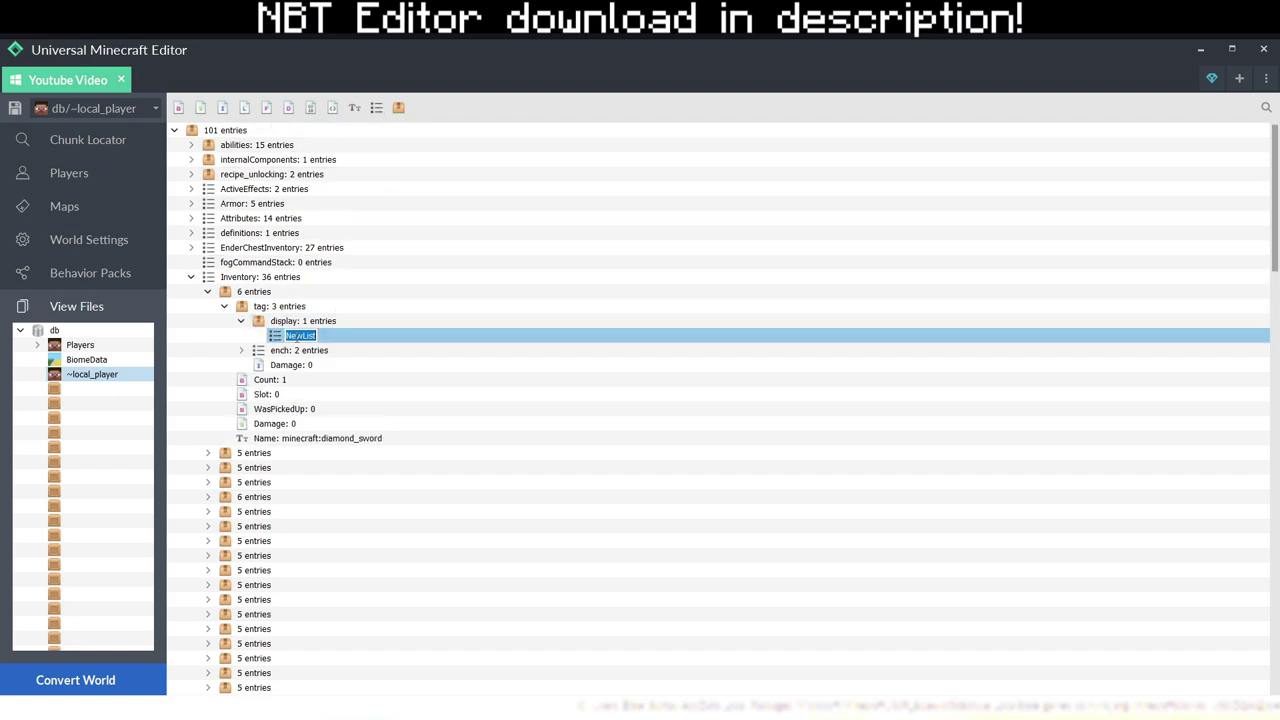
Step: Name the list Lore and add the line 'Customized diamond sword'
{"action": "type", "text": "Lore"}
{"action": "key", "text": "Return"}
{"action": "left_click", "coordinate": [305, 340]}
{"action": "left_click", "coordinate": [356, 112]}
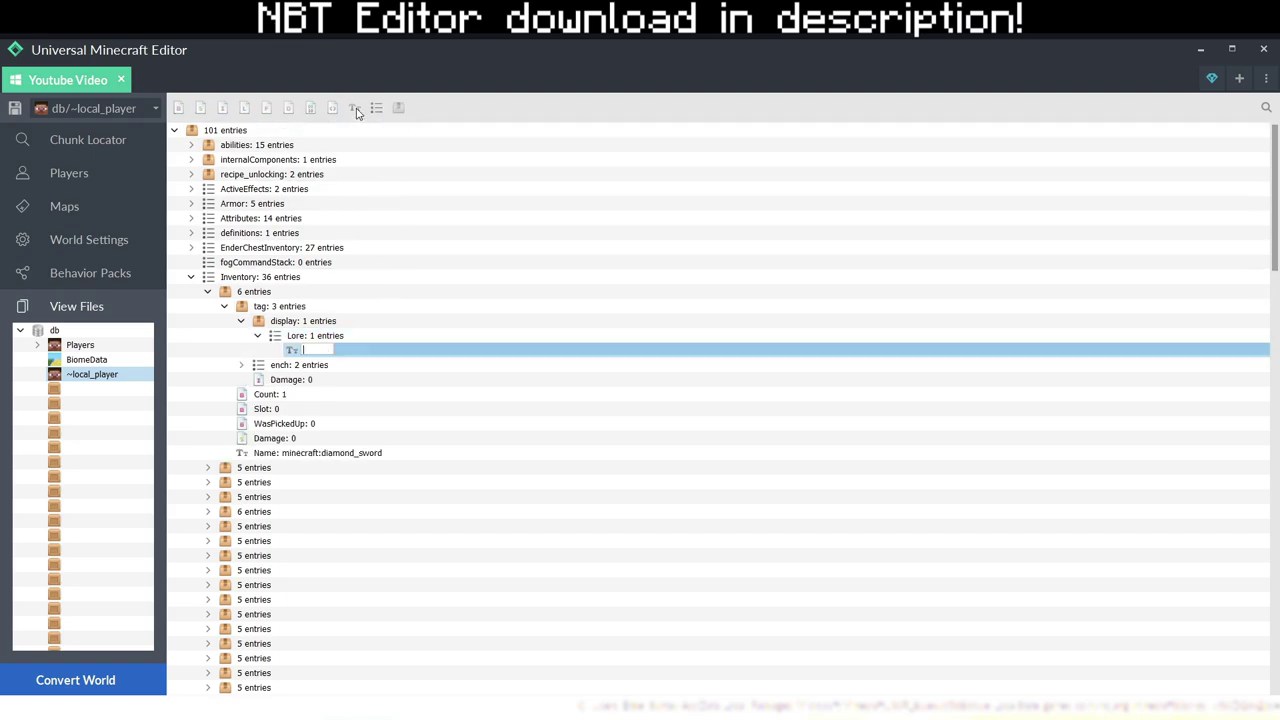
{"action": "type", "text": "Customized diamond sw"}
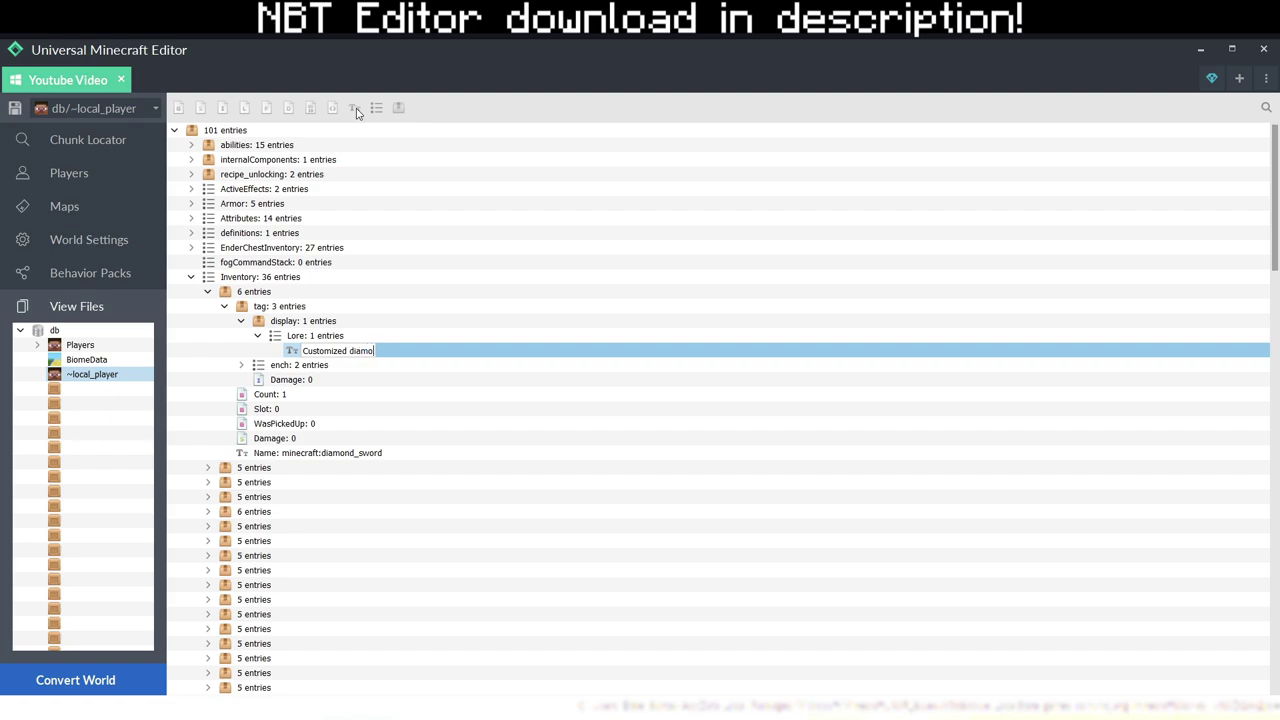
{"action": "type", "text": "ord"}
{"action": "key", "text": "Return"}
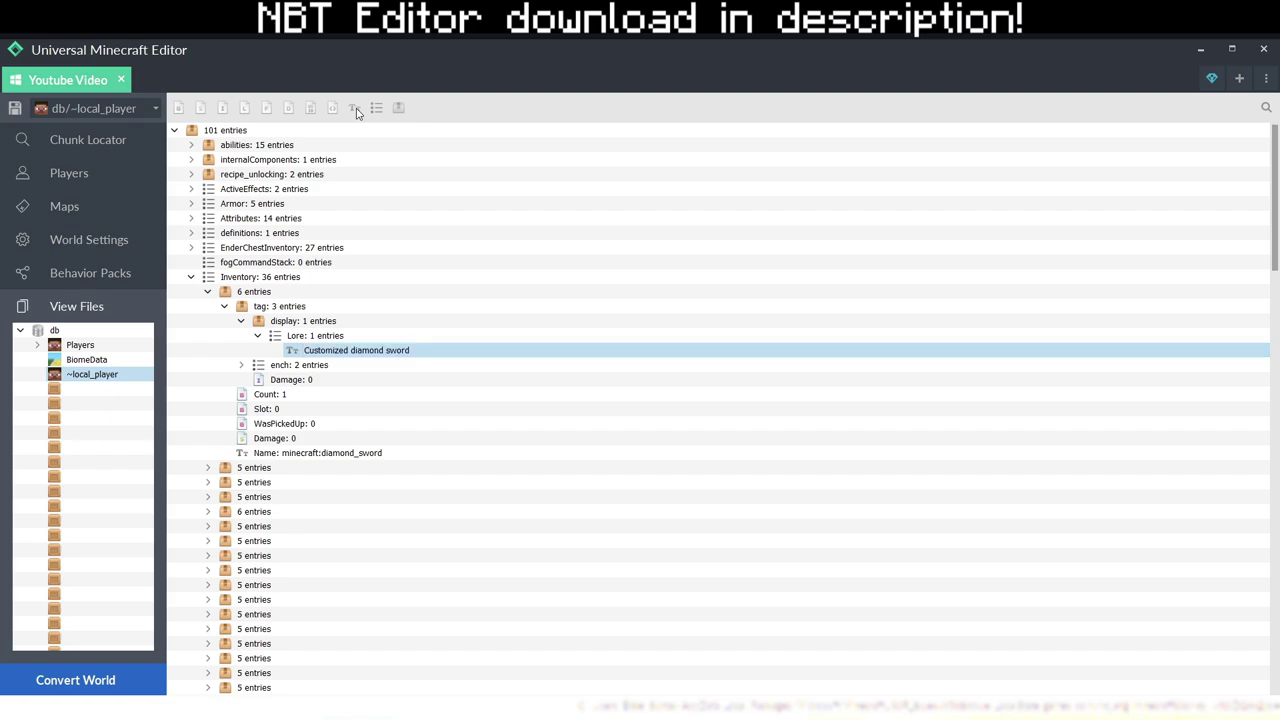
Step: Add a blank second lore line and a third 'Made by' creator credit line
{"action": "left_click", "coordinate": [320, 336]}
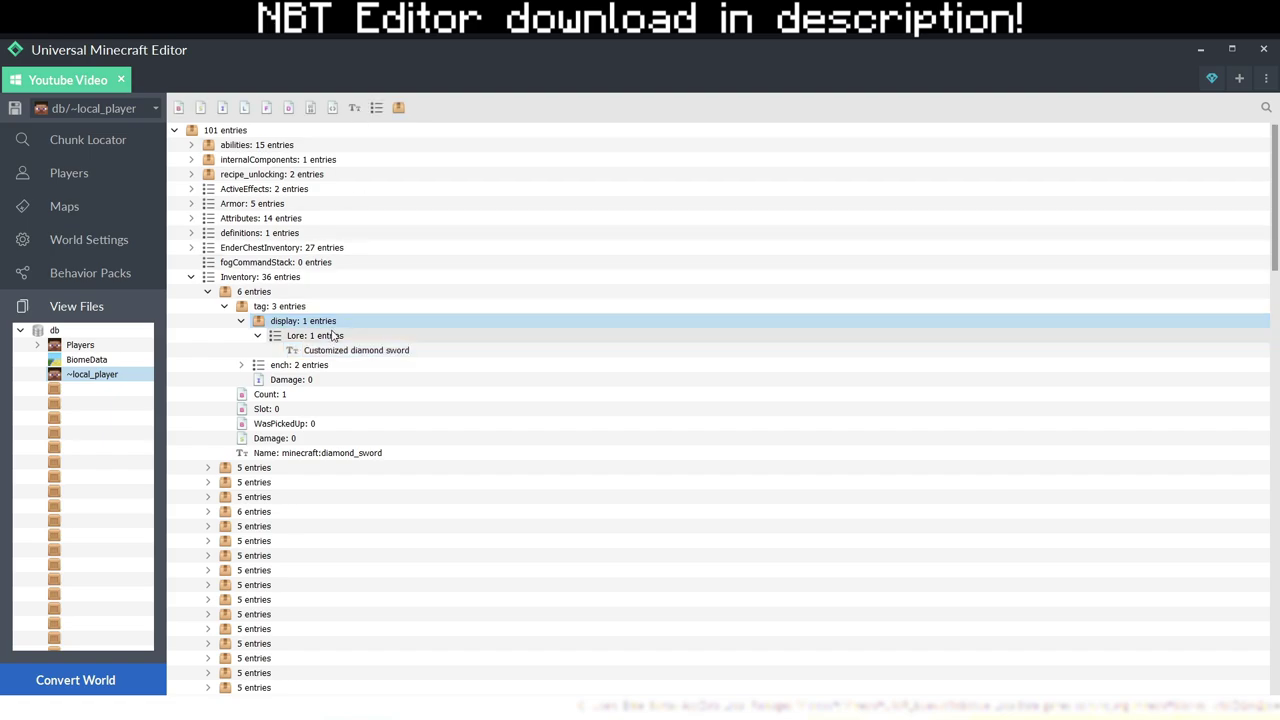
{"action": "left_click", "coordinate": [358, 109]}
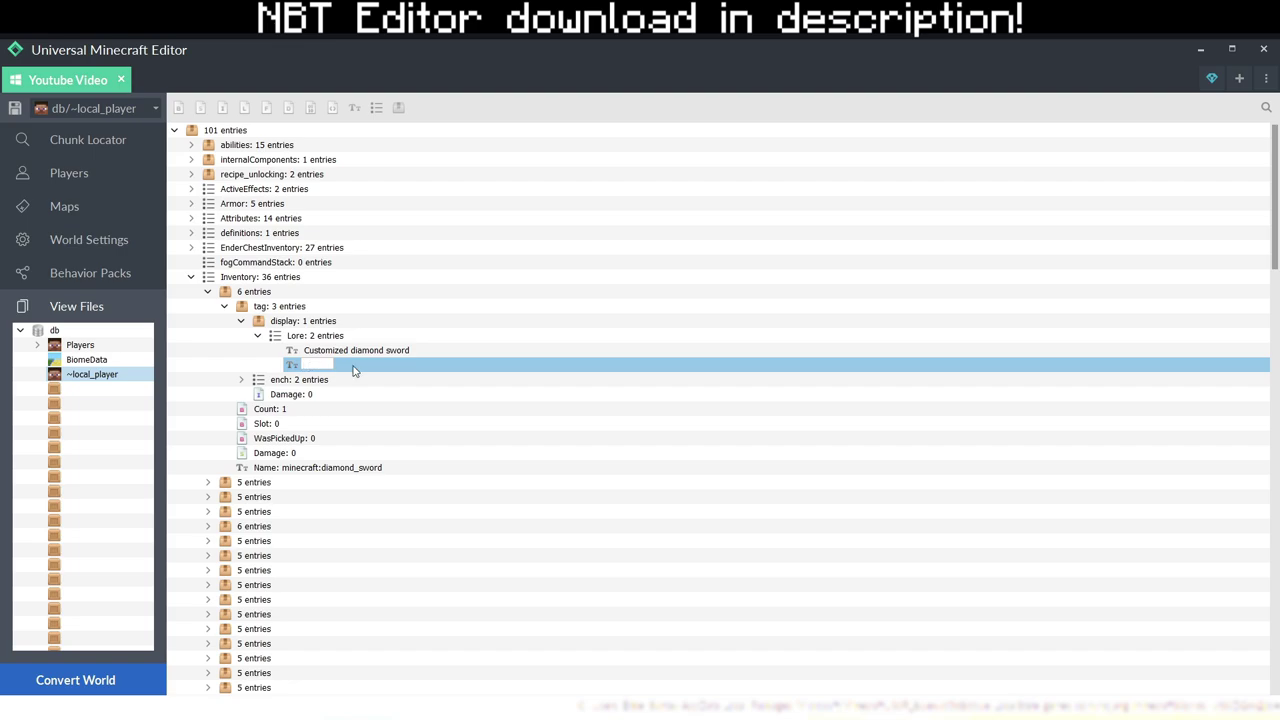
{"action": "key", "text": "Return"}
{"action": "left_click", "coordinate": [375, 336]}
{"action": "left_click", "coordinate": [356, 110]}
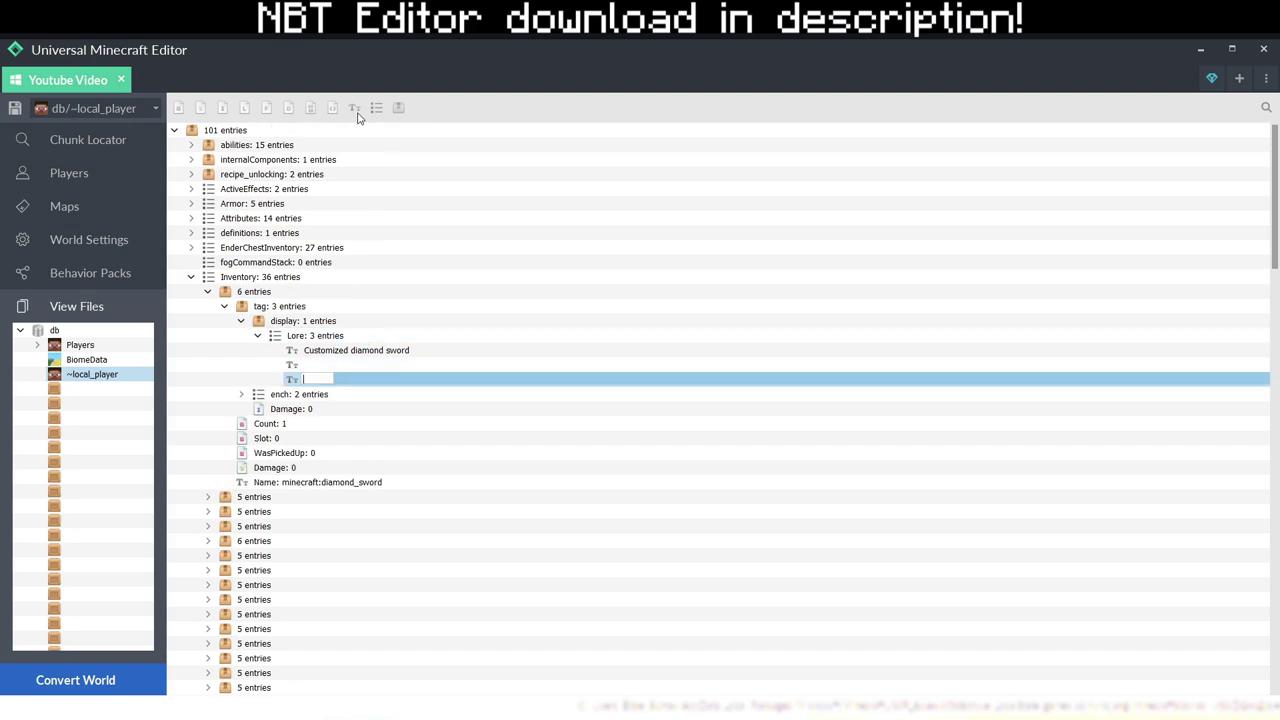
{"action": "type", "text": "Made by Elit"}
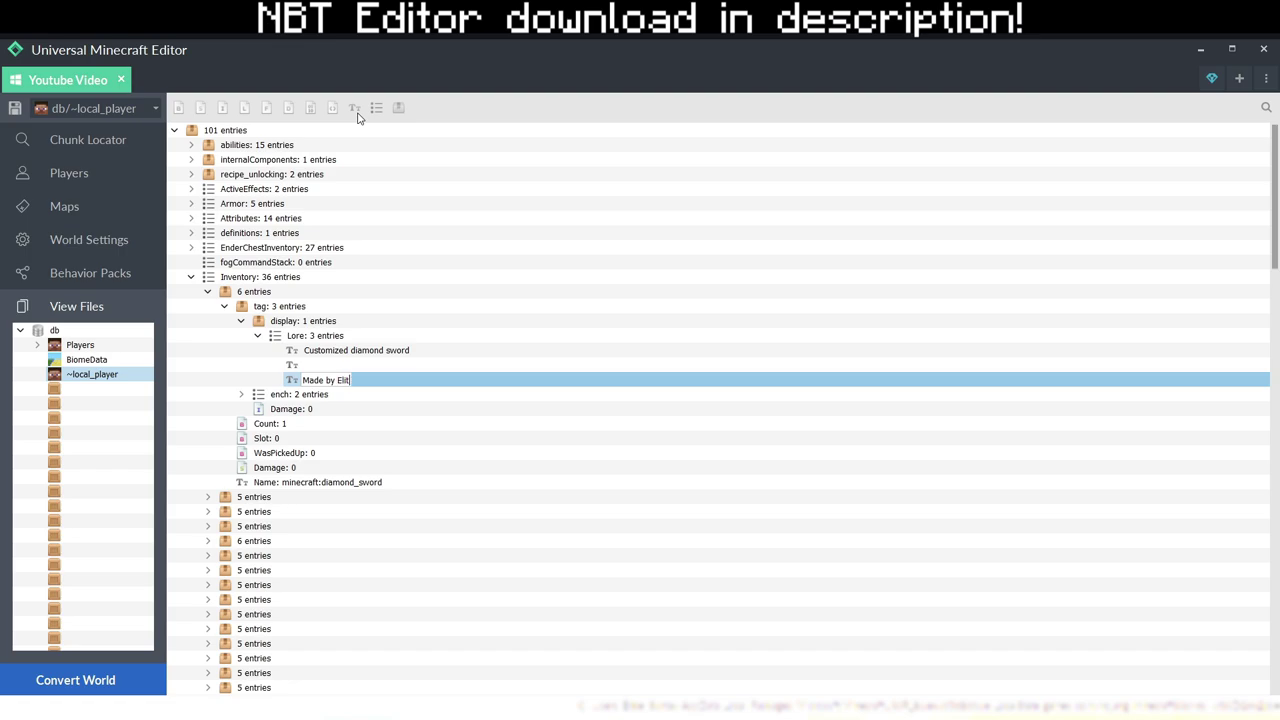
{"action": "type", "text": "e0301"}
{"action": "key", "text": "Return"}
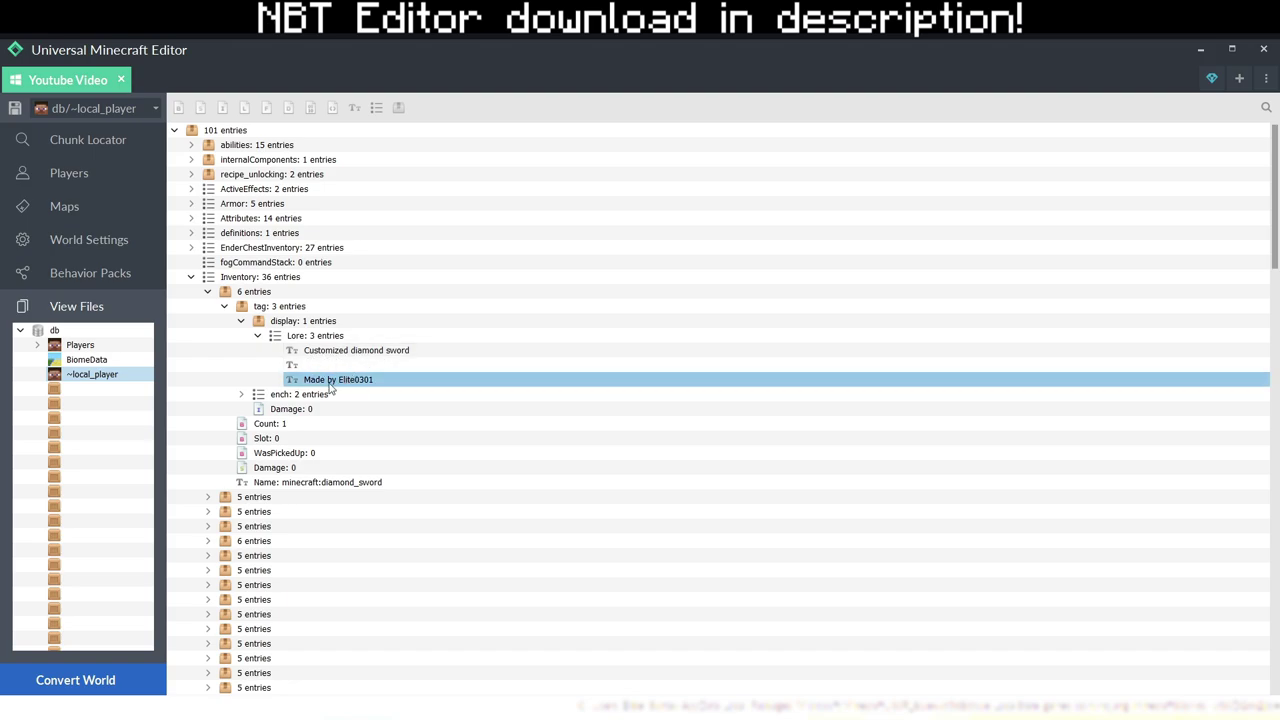
Step: Expand the wither skull's entry and give its tag a 'display' compound holding a Lore list
{"action": "left_click", "coordinate": [207, 541]}
{"action": "left_click", "coordinate": [224, 556]}
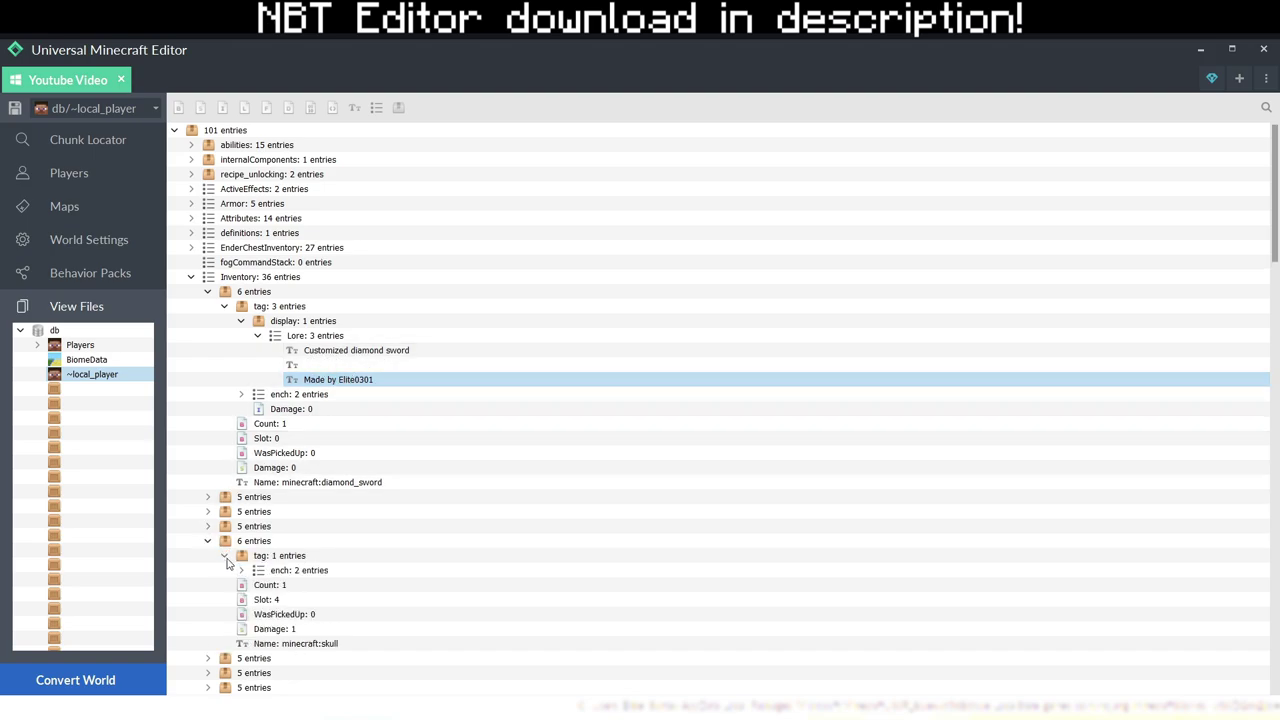
{"action": "left_click", "coordinate": [296, 560]}
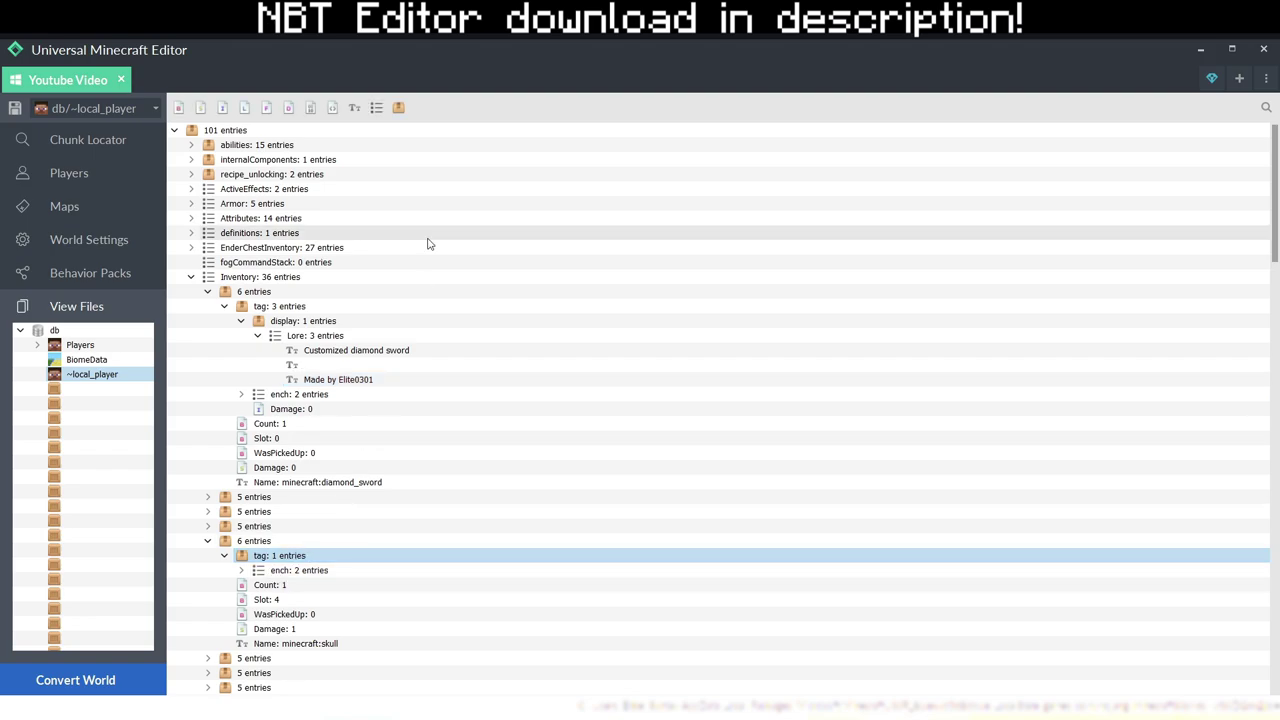
{"action": "left_click", "coordinate": [400, 110]}
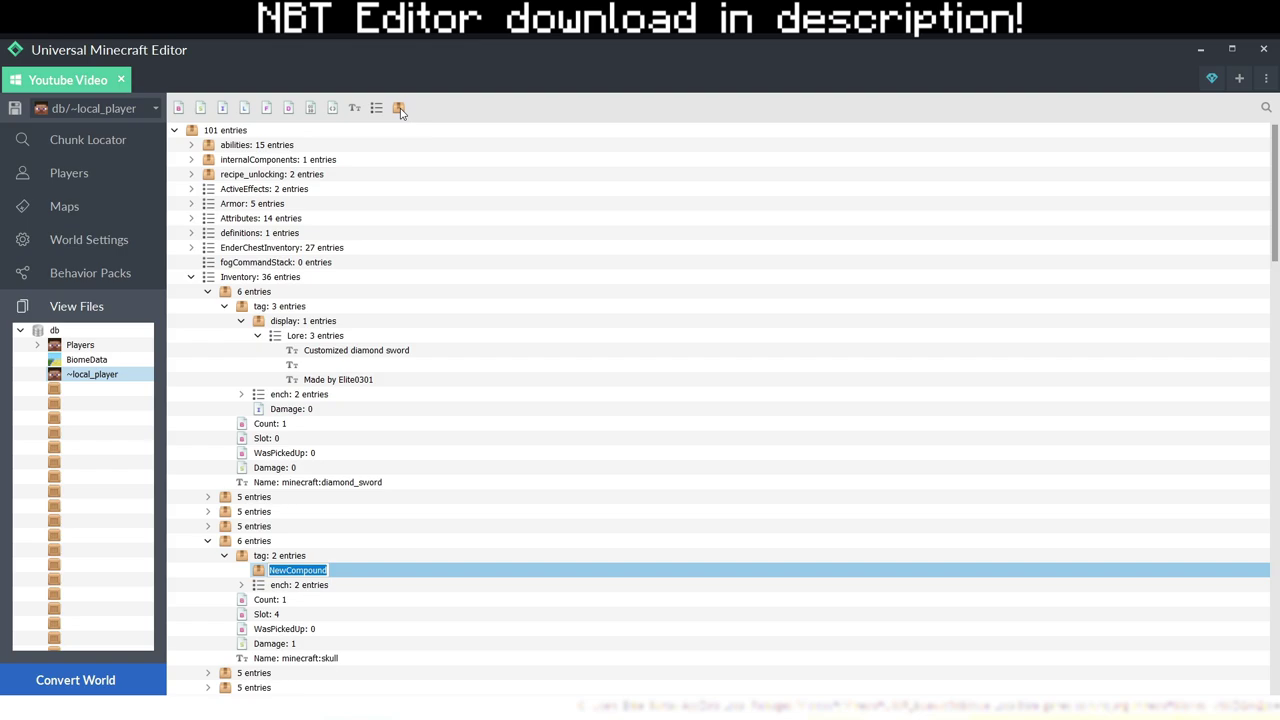
{"action": "type", "text": "displa"}
{"action": "type", "text": "y"}
{"action": "key", "text": "Return"}
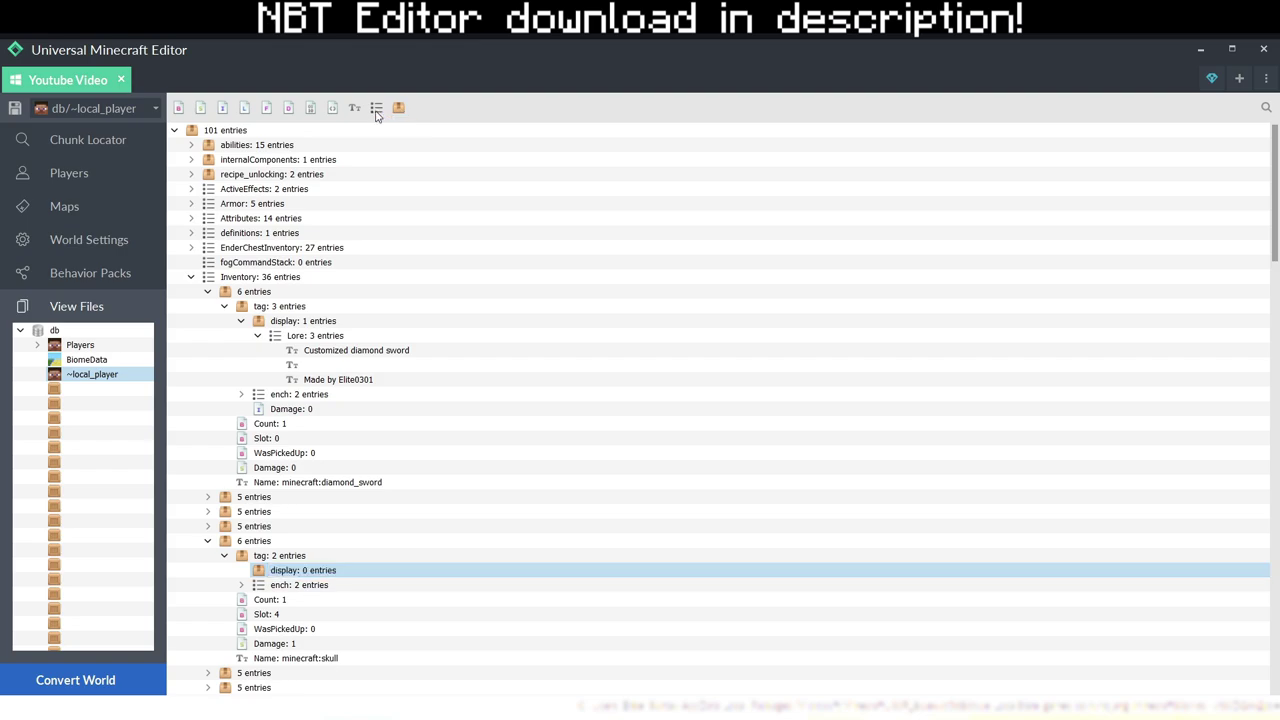
{"action": "left_click", "coordinate": [376, 108]}
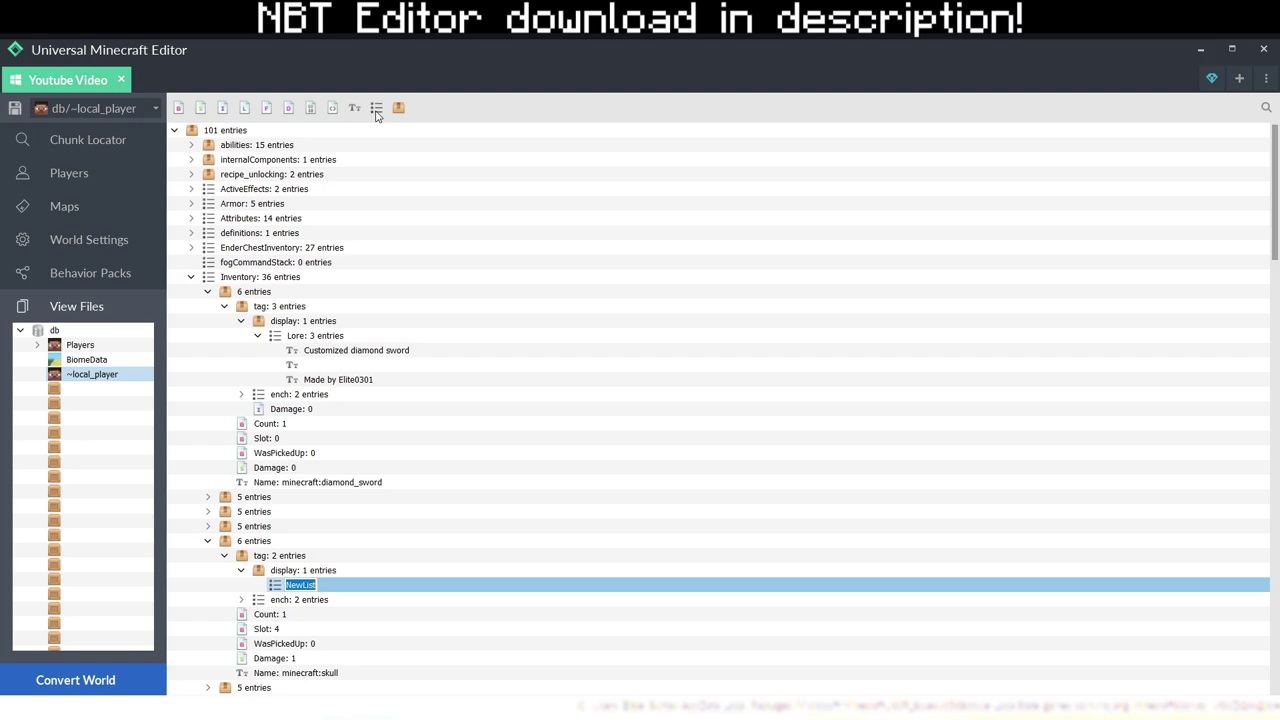
{"action": "type", "text": "Lore"}
{"action": "key", "text": "Return"}
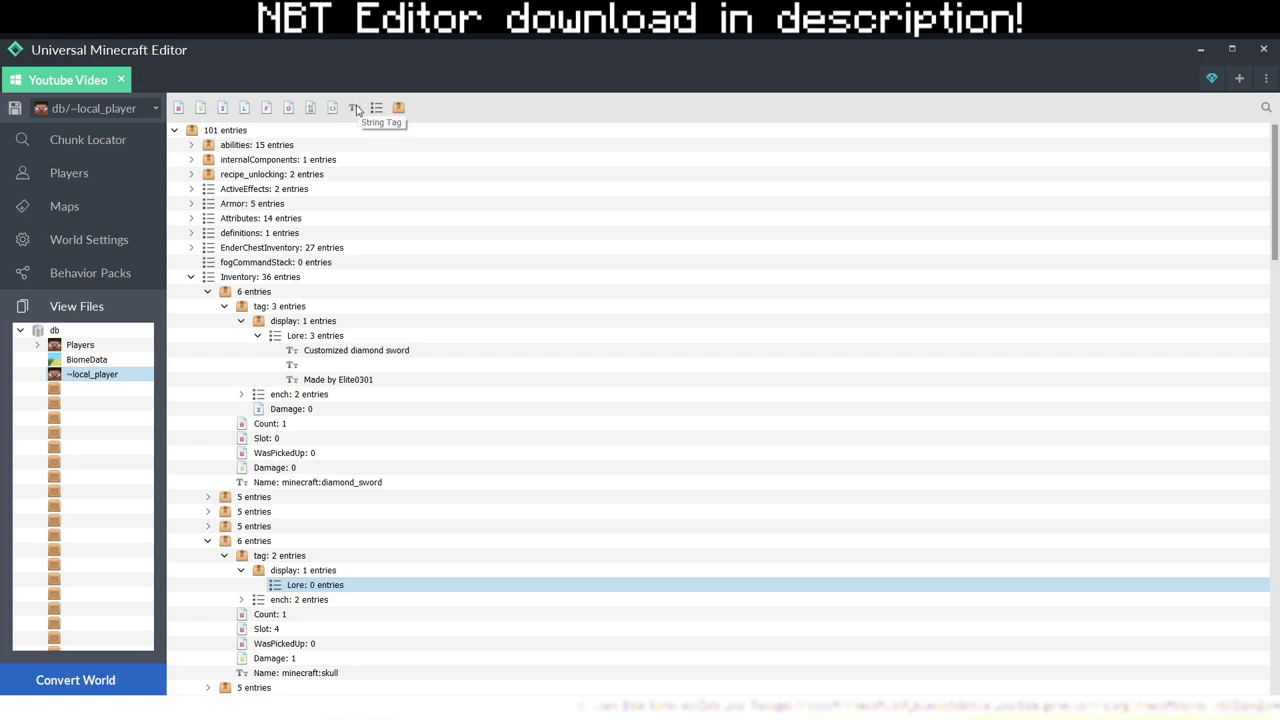
Step: Add the string 'Wither skull from the wither' to the skull's Lore list
{"action": "left_click", "coordinate": [355, 108]}
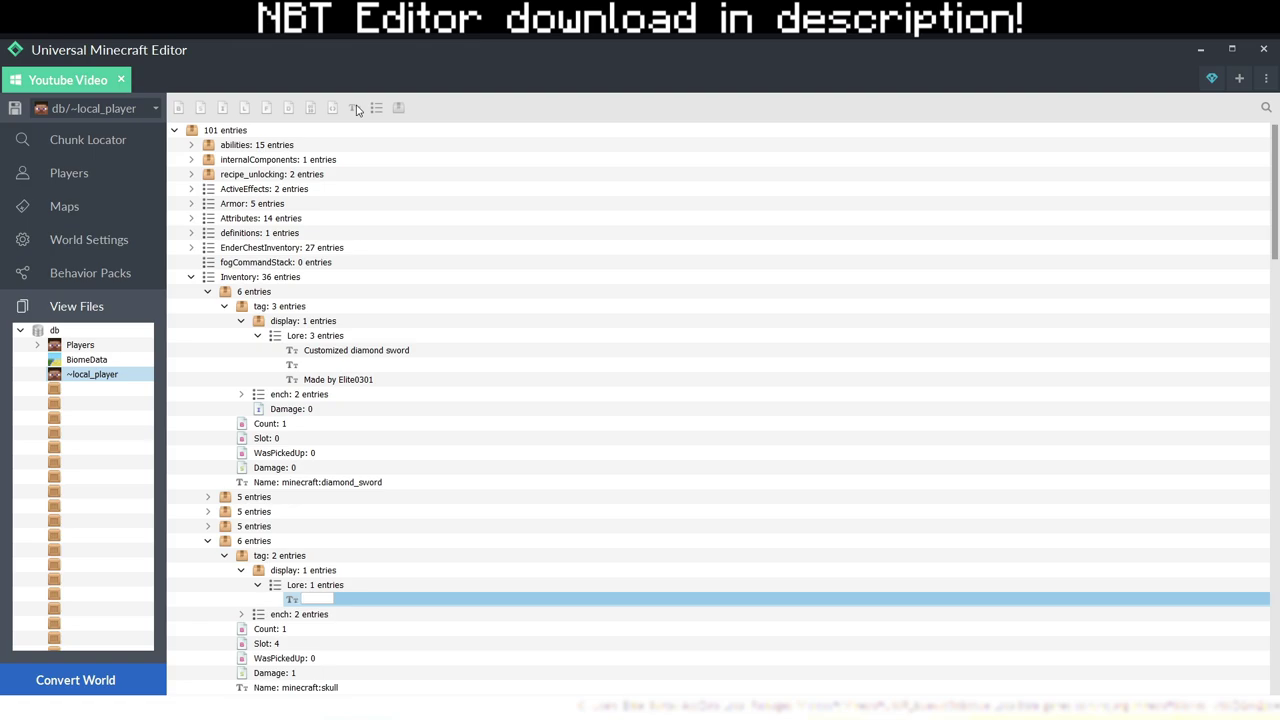
{"action": "type", "text": "Wither sku"}
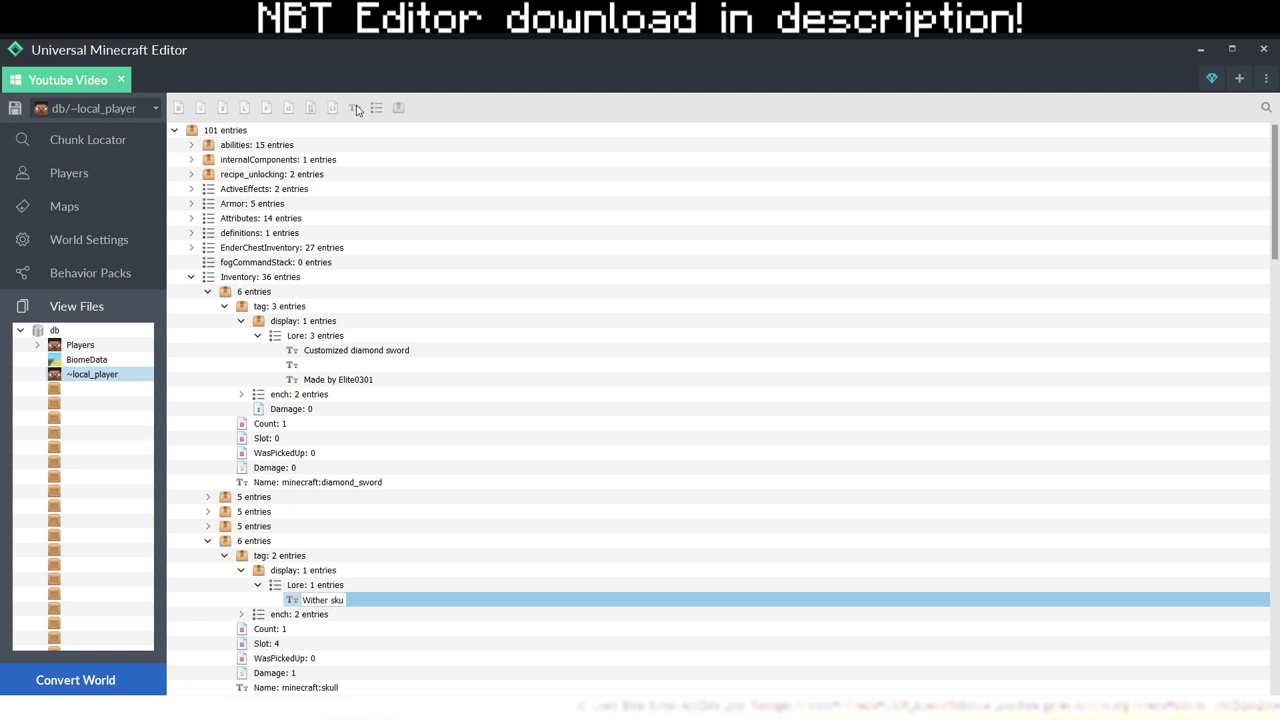
{"action": "type", "text": "ll from the wither"}
{"action": "key", "text": "Return"}
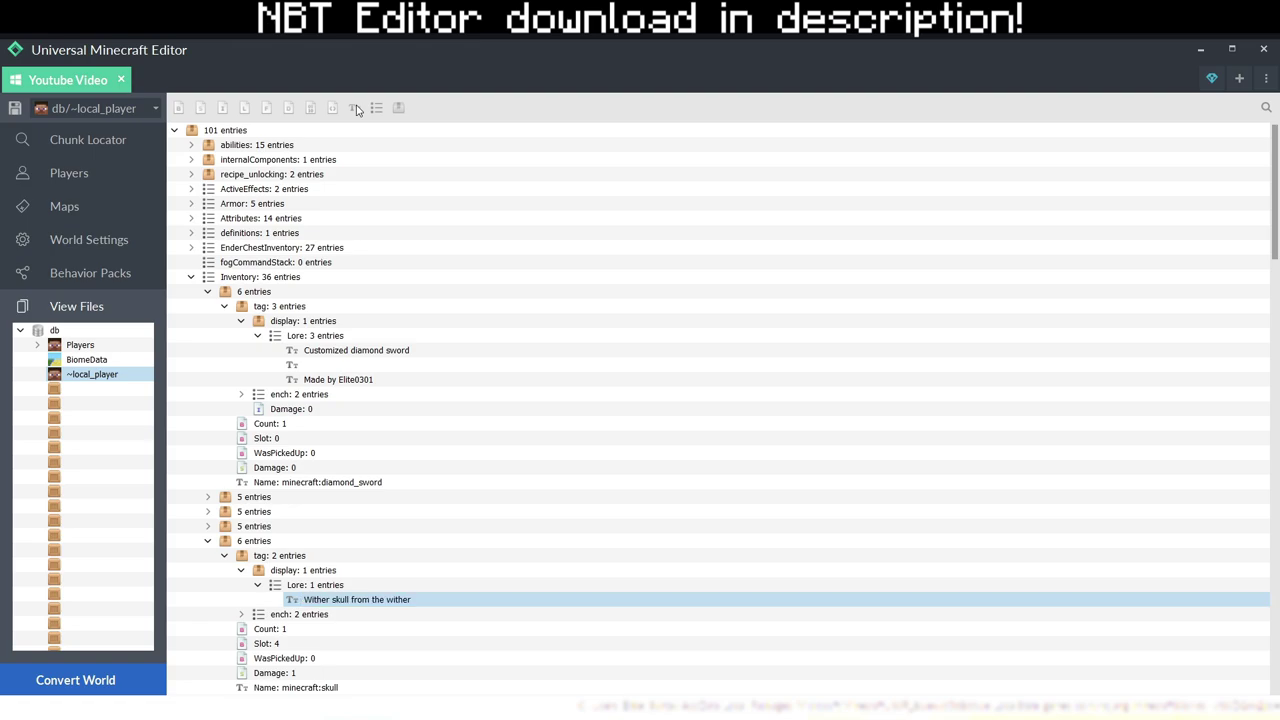
Step: Move the sword's credit line up and back below the blank line, then save the world
{"action": "left_click", "coordinate": [334, 381]}
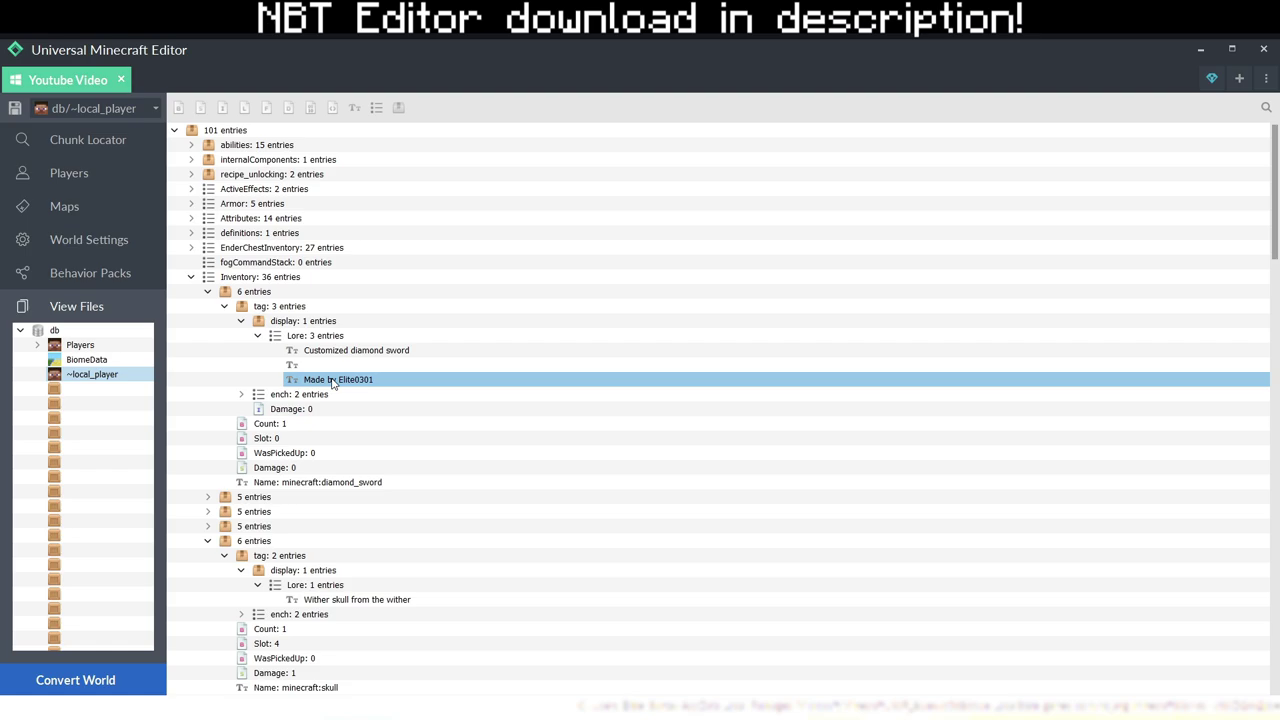
{"action": "right_click", "coordinate": [333, 382]}
{"action": "left_click", "coordinate": [380, 438]}
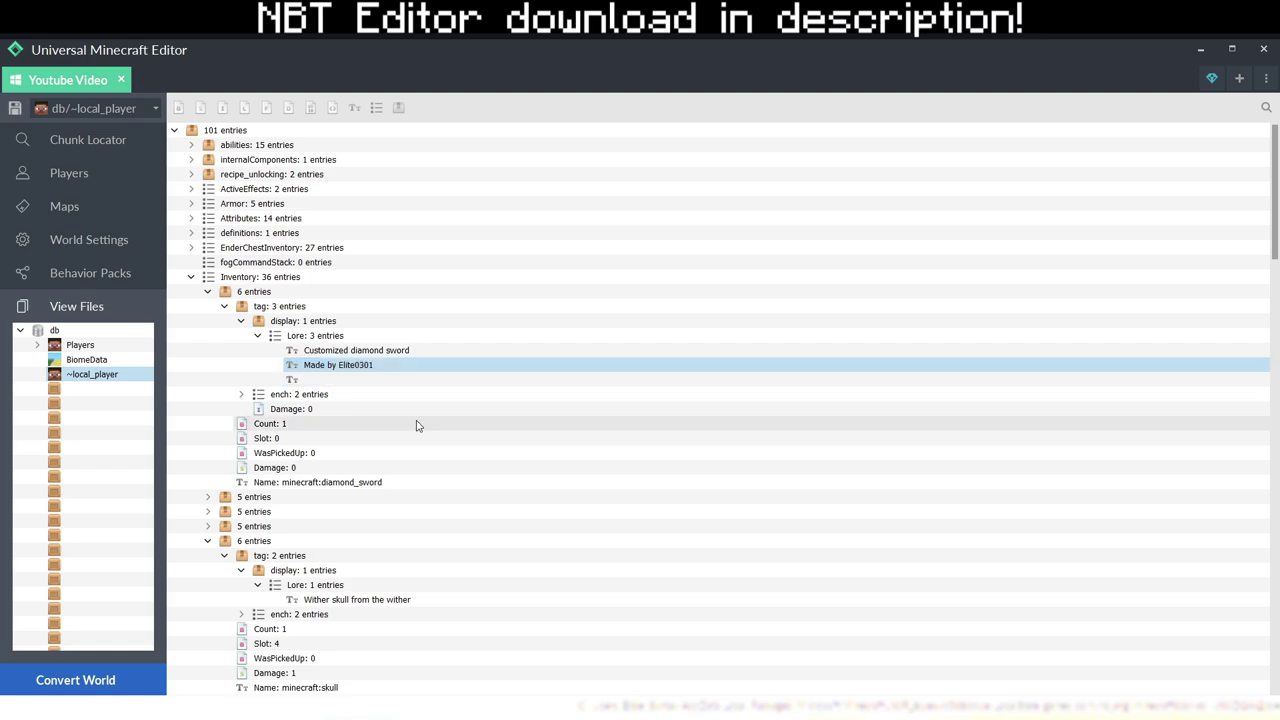
{"action": "right_click", "coordinate": [409, 370]}
{"action": "left_click", "coordinate": [476, 447]}
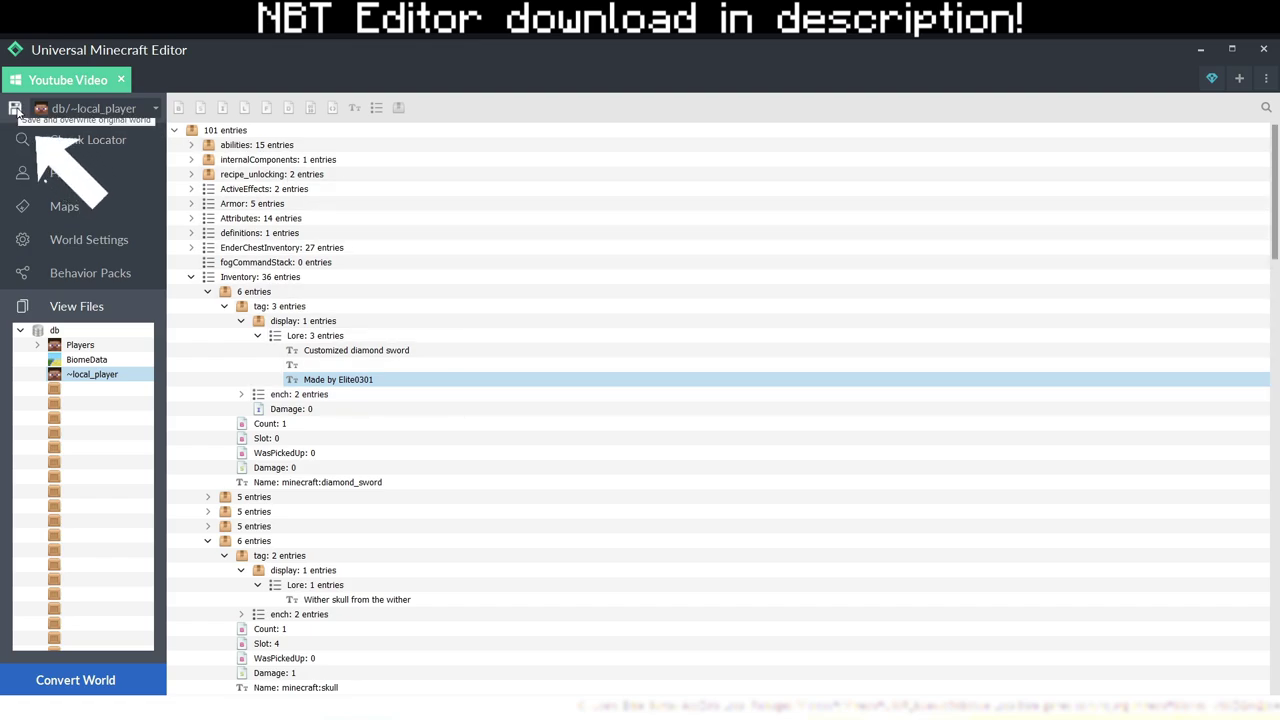
{"action": "left_click", "coordinate": [15, 109]}
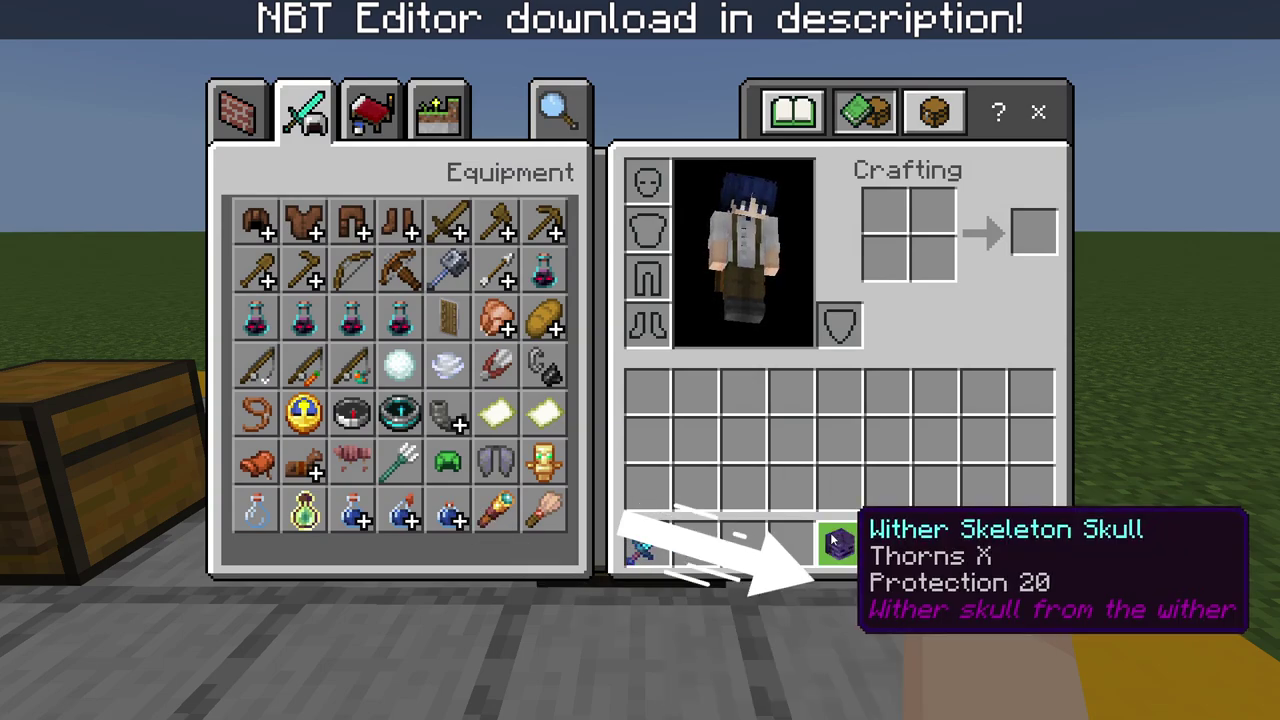
Step: Put the Wither Skeleton Skull in the helmet slot so the player wears it
{"action": "left_click", "coordinate": [838, 542]}
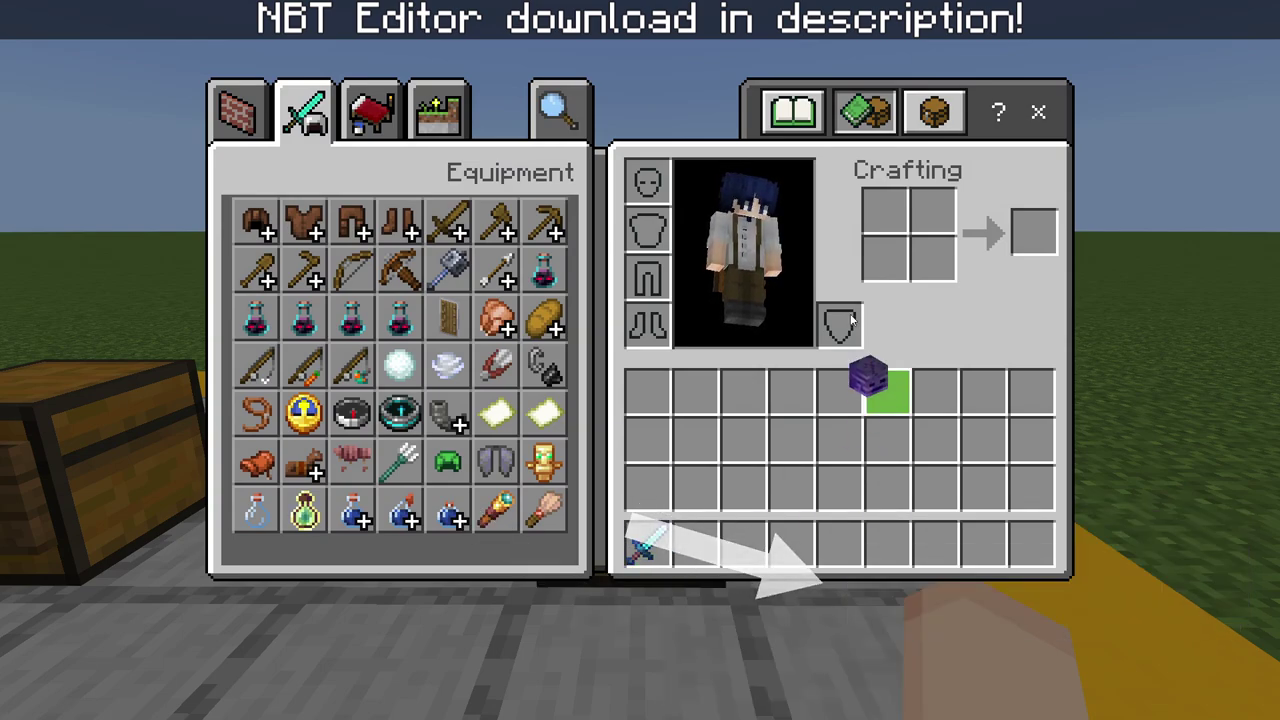
{"action": "left_click", "coordinate": [647, 185]}
{"action": "key", "text": "e"}
Step: Hold the diamond sword in third-person front view and reopen the inventory to show its lore
{"action": "key", "text": "1"}
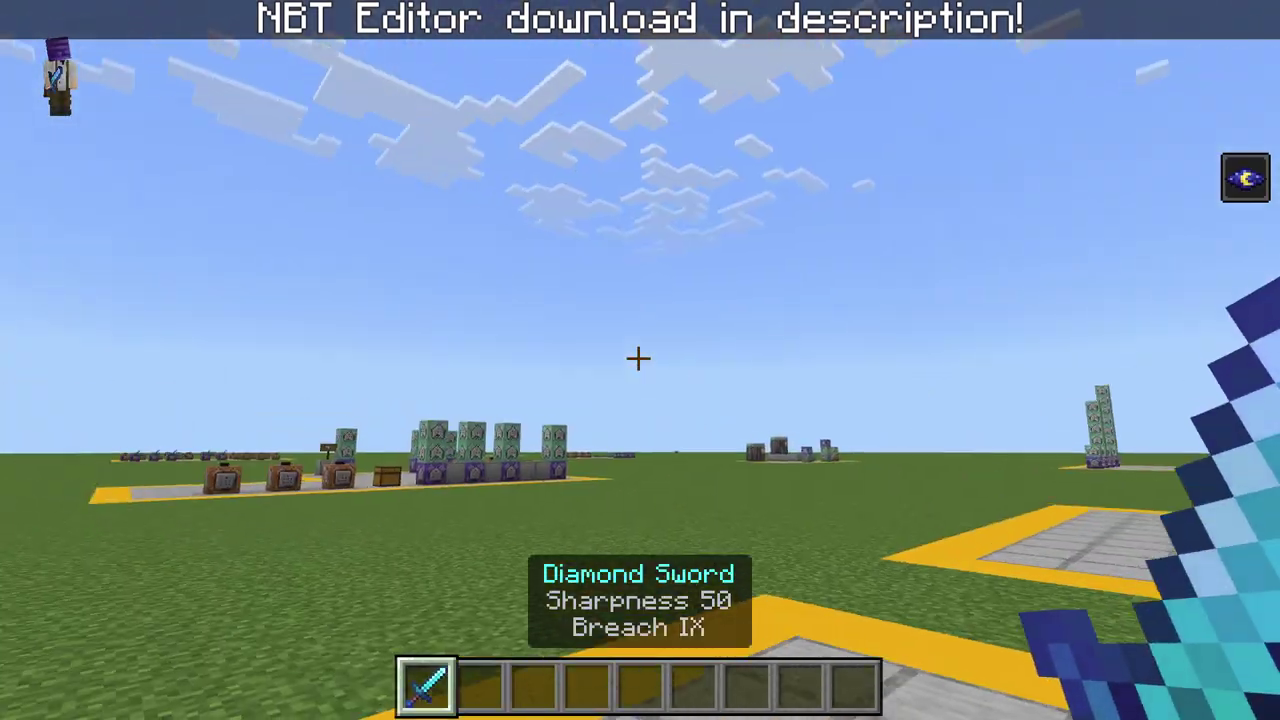
{"action": "key", "text": "F5"}
{"action": "key", "text": "F5"}
{"action": "key", "text": "e"}
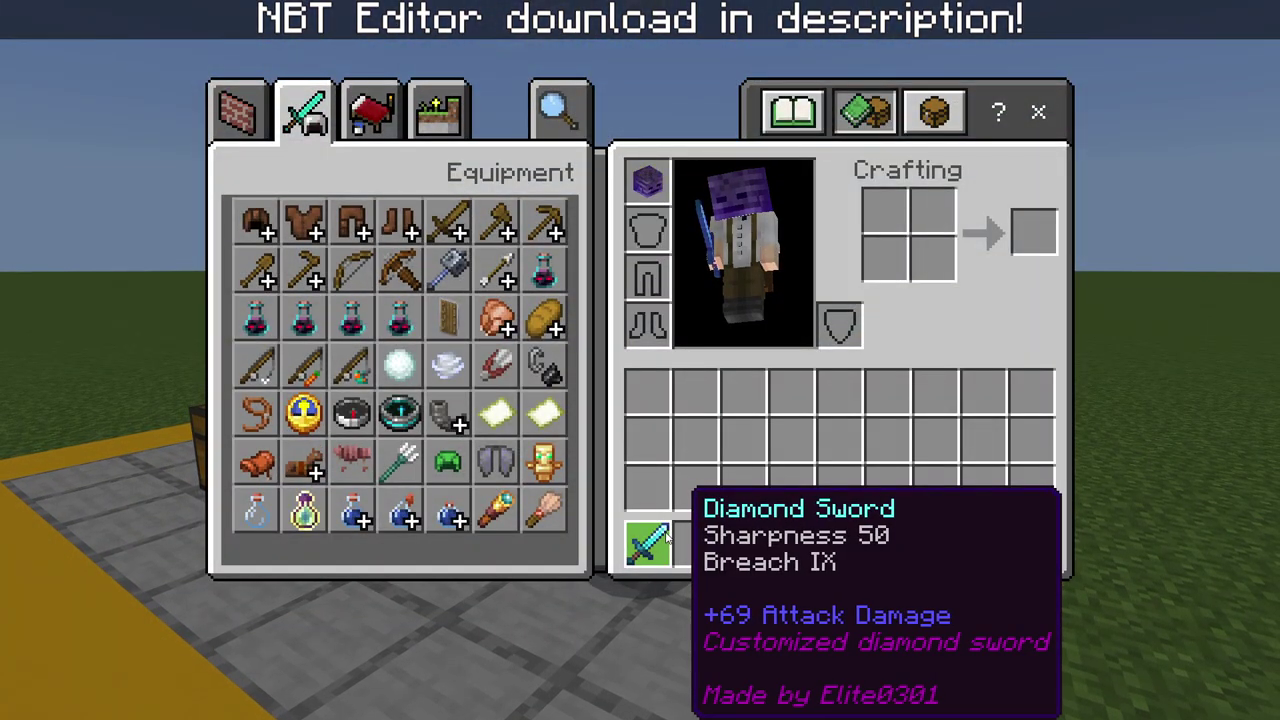
Step: Close the inventory and walk the skull-wearing character away from the platform
{"action": "key", "text": "e"}
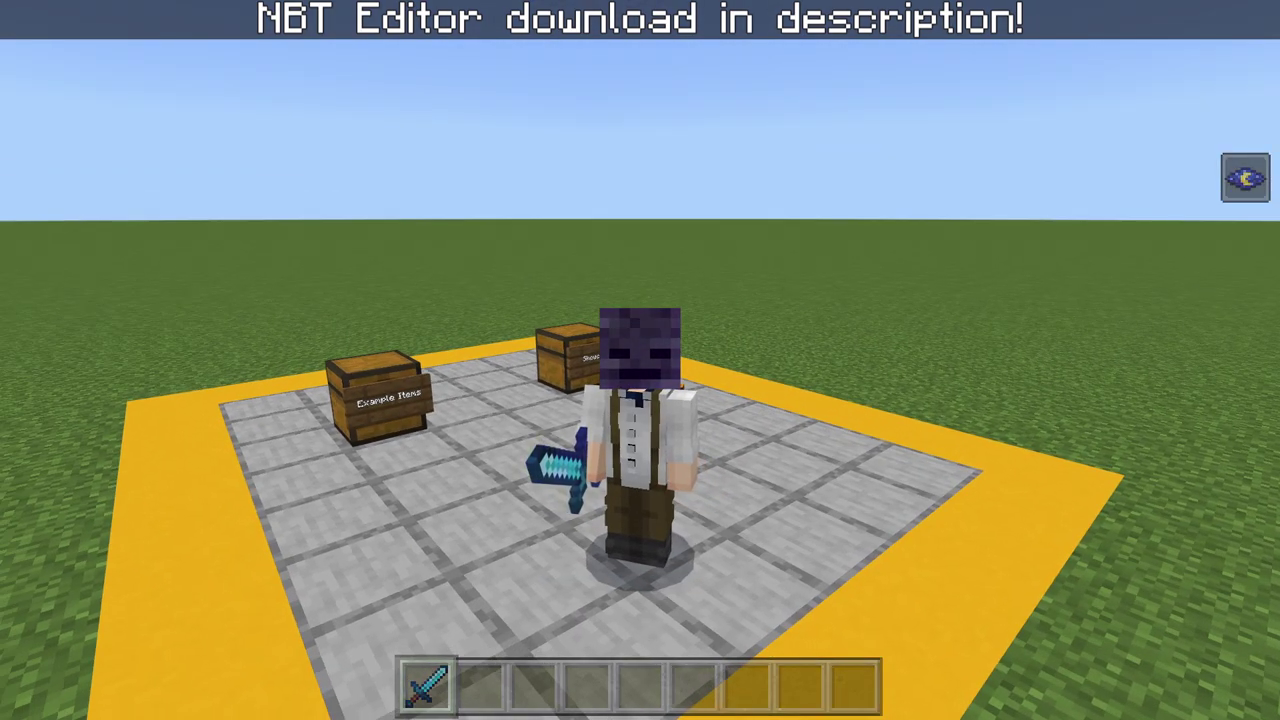
{"action": "key", "text": "w"}
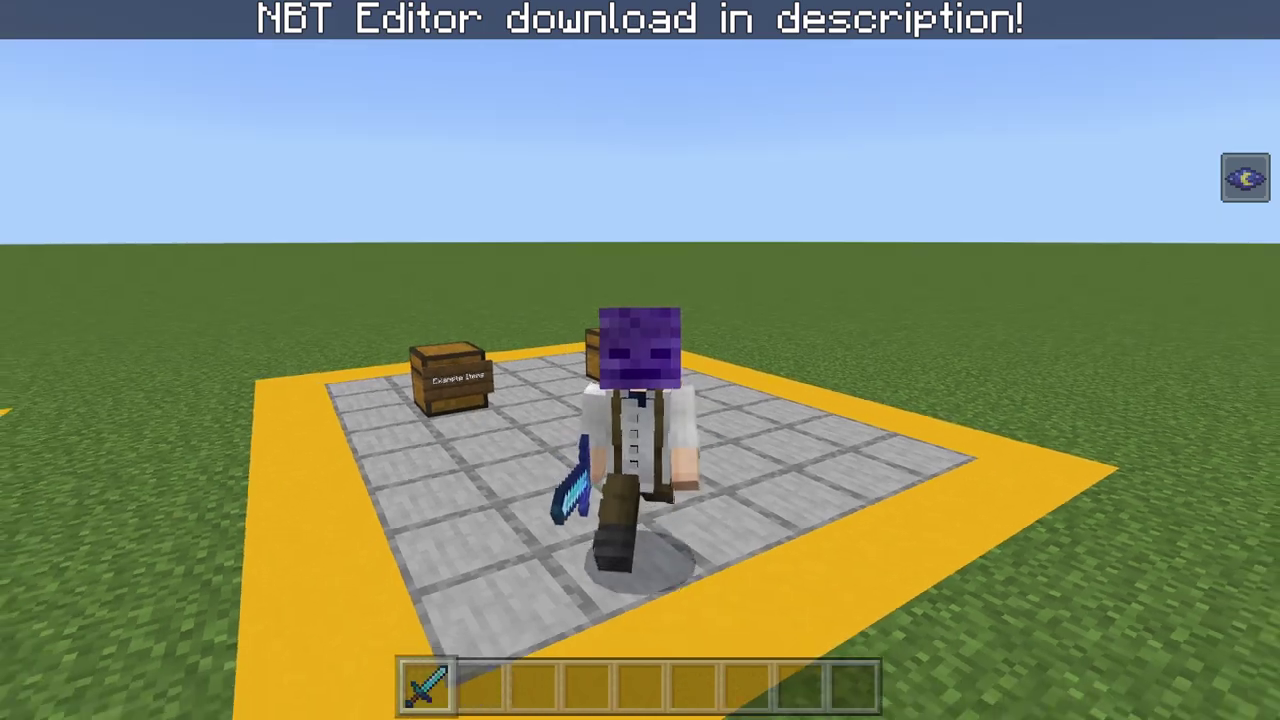